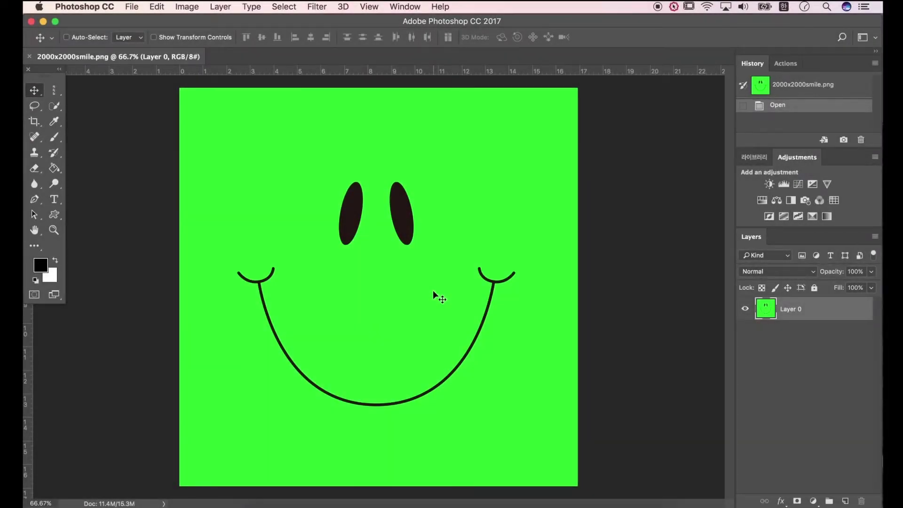
Open statue.jpg from File > Open so it appears in its own document tab
left_click(134, 6)
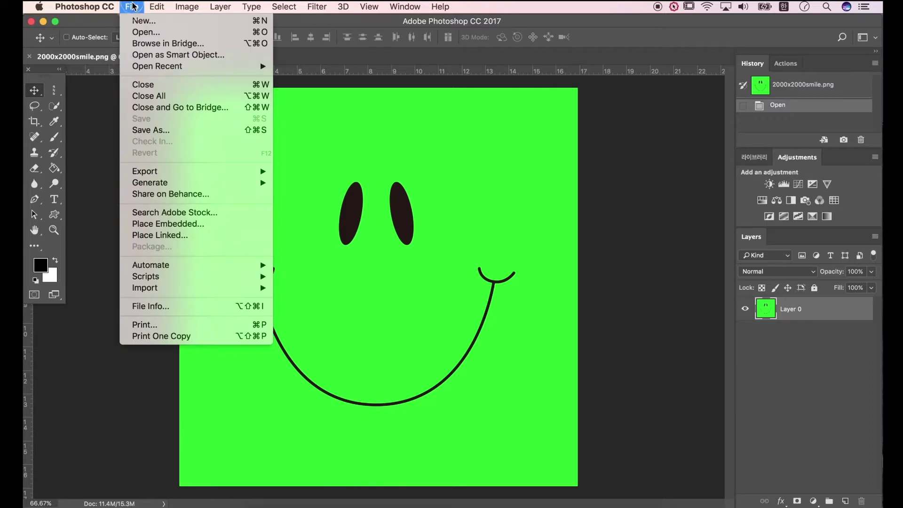
left_click(135, 32)
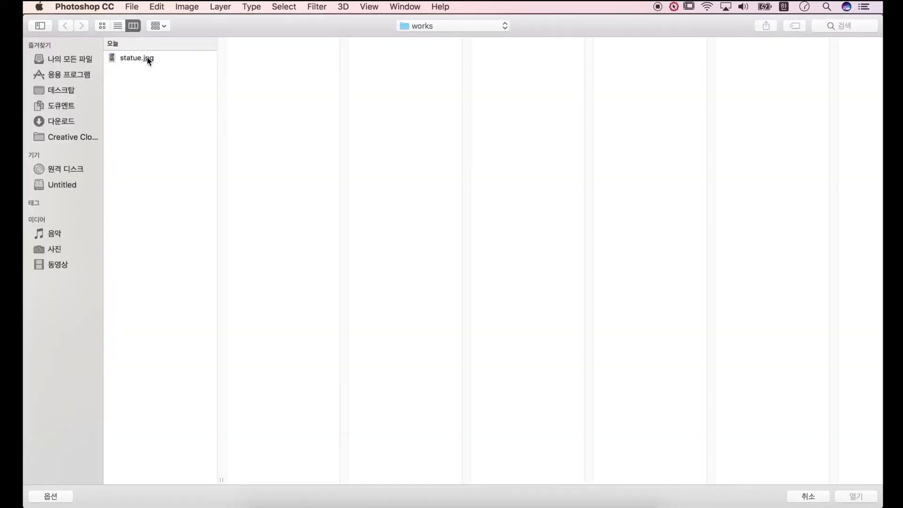
left_click(148, 59)
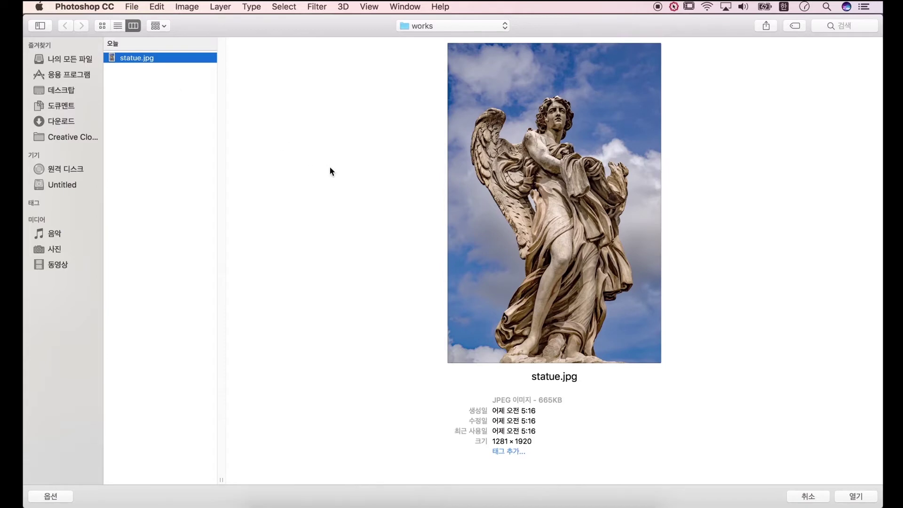
key("Return")
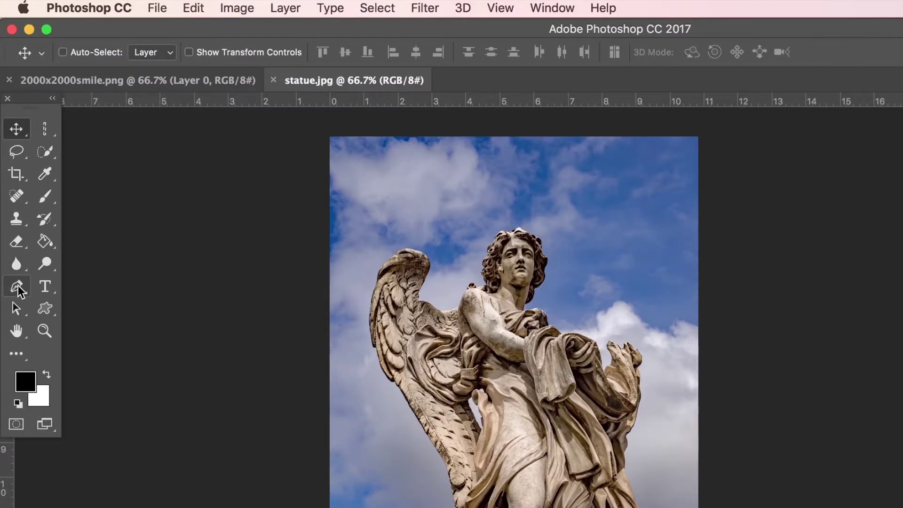
Pick the Pen tool set to Path mode and zoom into the statue
left_click(34, 199)
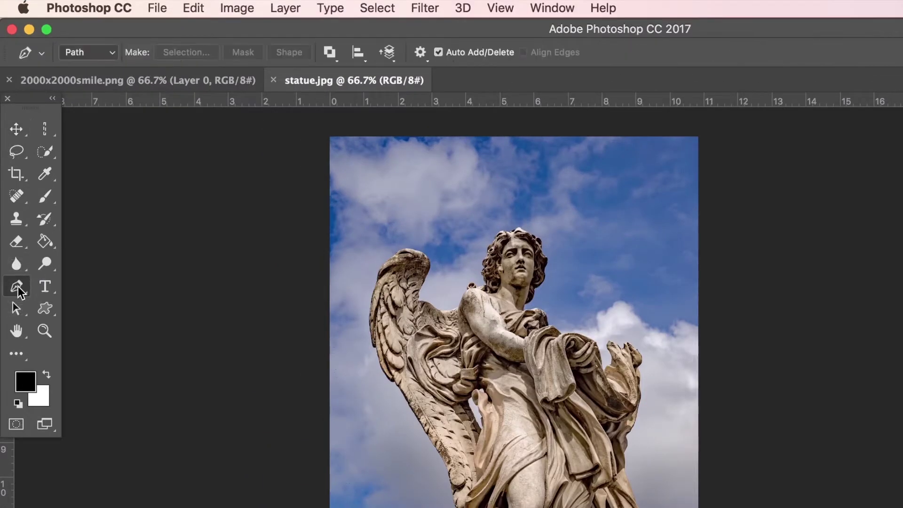
left_click(112, 55)
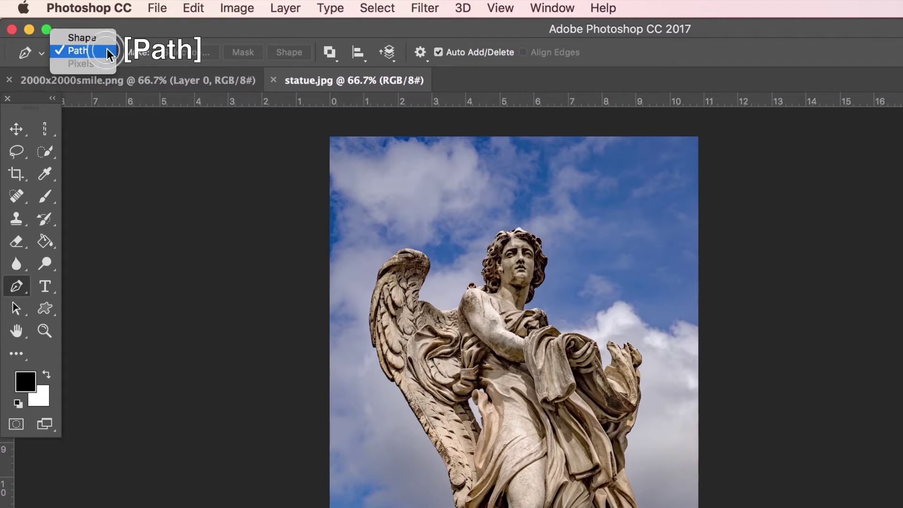
left_click(107, 51)
scroll(484, 261, "up", 8)
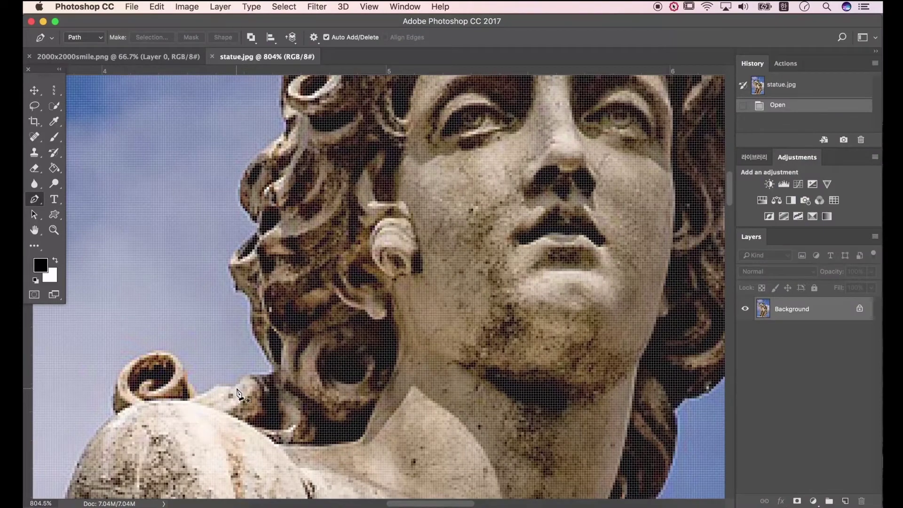
Place anchor points tracing the statue's hair edge upward from the shoulder
left_click(235, 387)
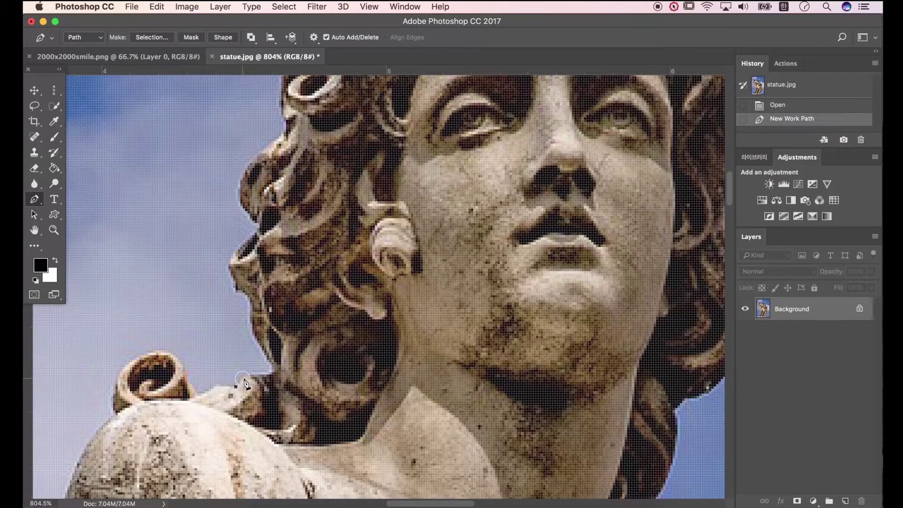
left_click(258, 377)
left_click(279, 370)
left_click(255, 324)
left_click(248, 298)
left_click(233, 278)
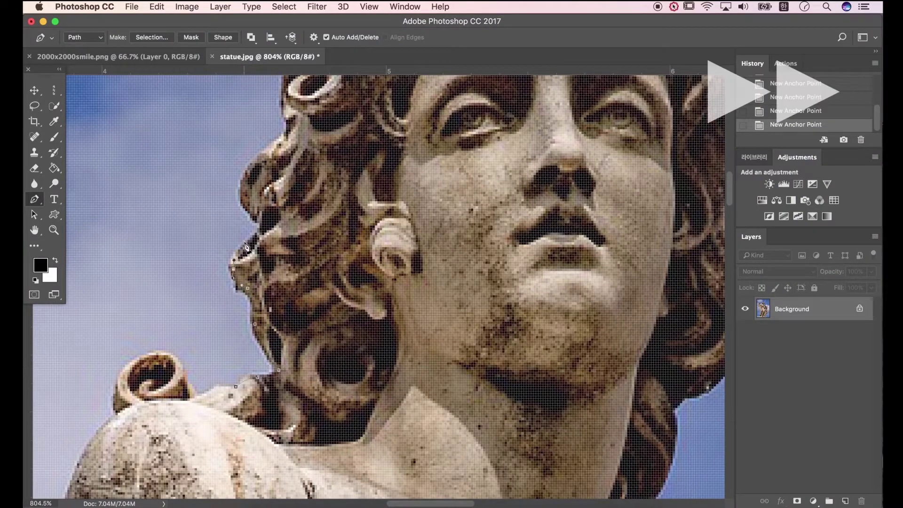
left_click(247, 253)
left_click(262, 228)
left_click(243, 200)
left_click(269, 156)
left_click(286, 134)
Continue the path over the top of the head and bring the hands into view
scroll(287, 136, "up", 5)
left_click(245, 193)
left_click(332, 139)
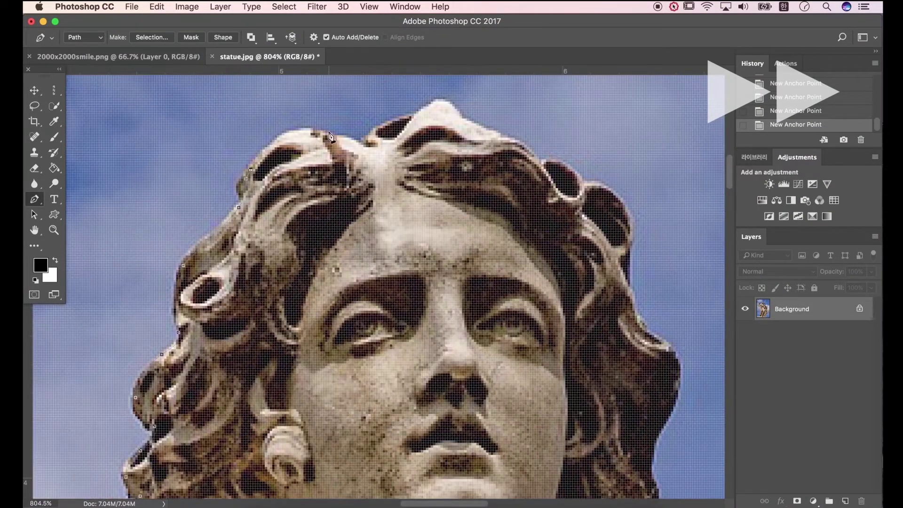
left_click(402, 129)
left_click(444, 116)
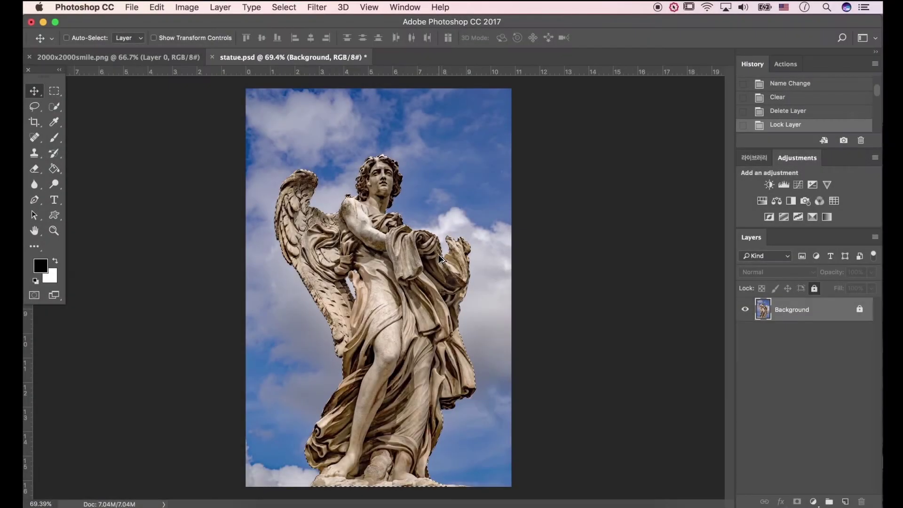
scroll(442, 301, "up", 5)
left_click_drag(442, 301, 439, 414)
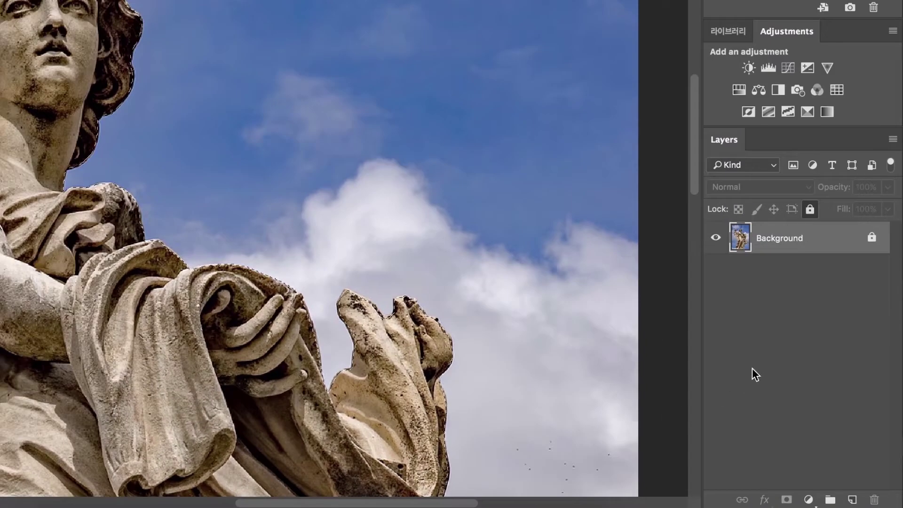
Unlock the Background, copy the statue to Layer 1 with Cmd+J, and hide the sky photo
left_click(872, 237)
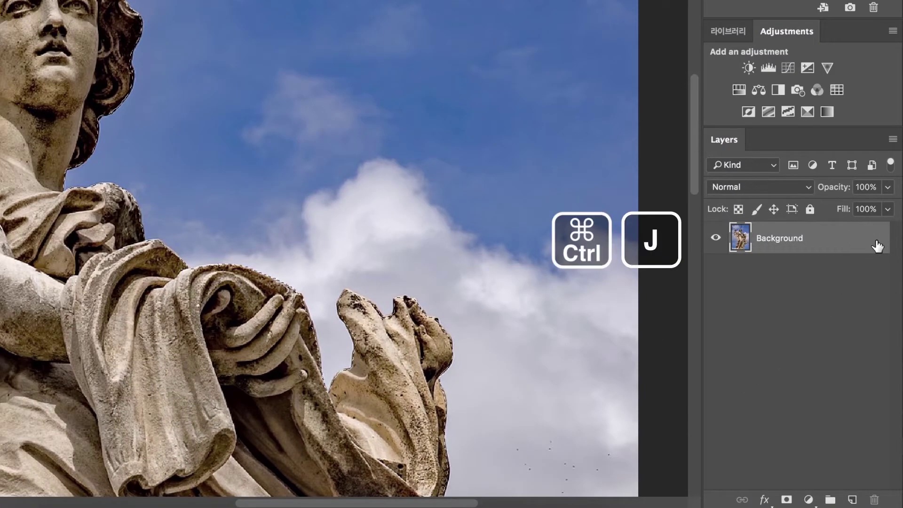
key("ctrl+j")
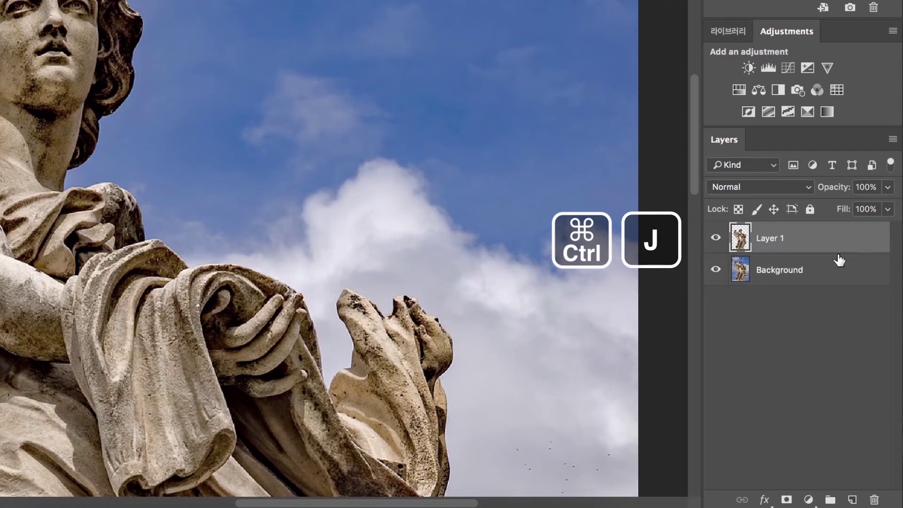
left_click(714, 272)
left_click(715, 272)
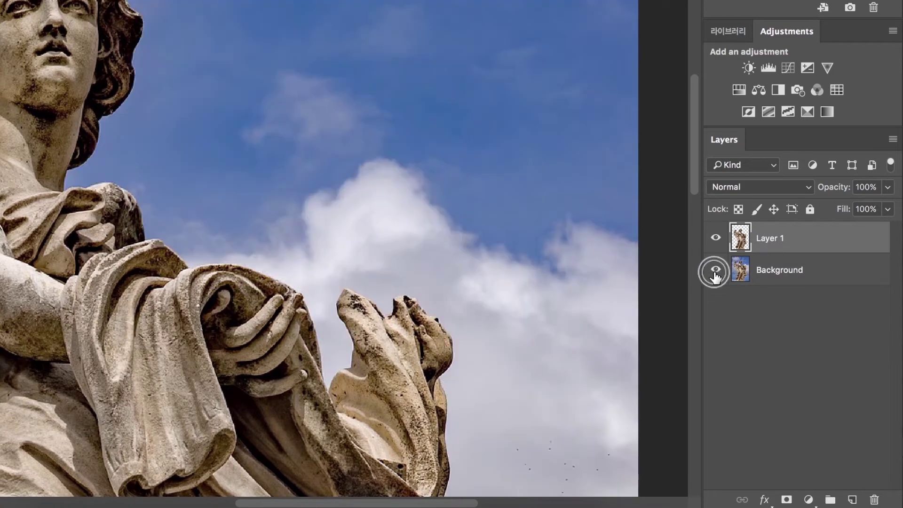
left_click(715, 272)
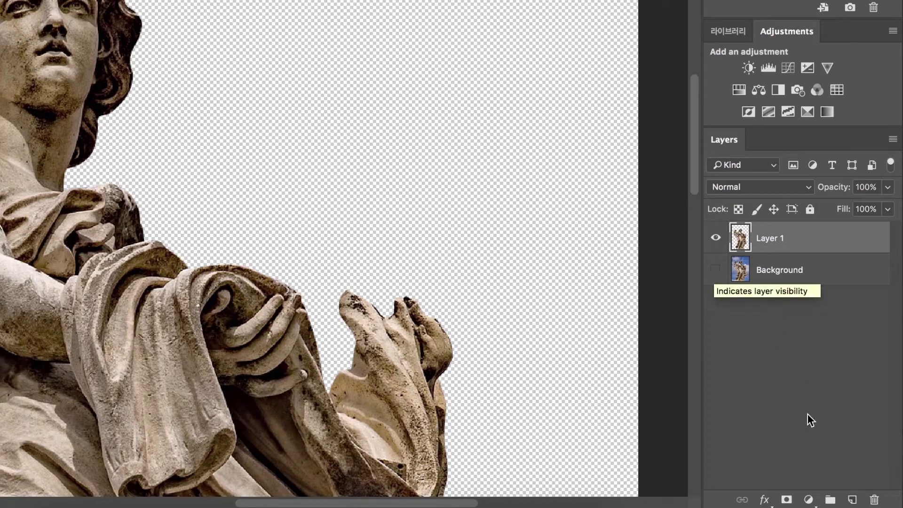
Add a new layer filled solid black with the Paint Bucket and place it beneath Layer 1
left_click(851, 499)
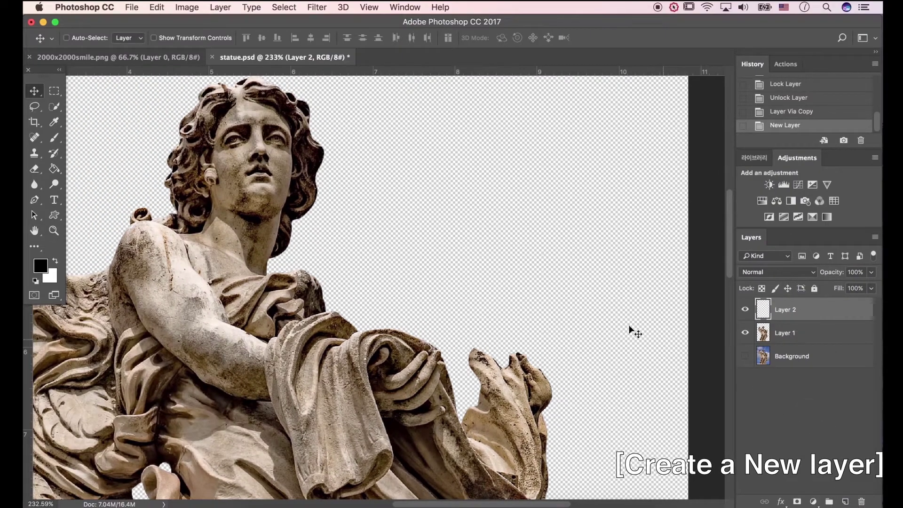
left_click(41, 266)
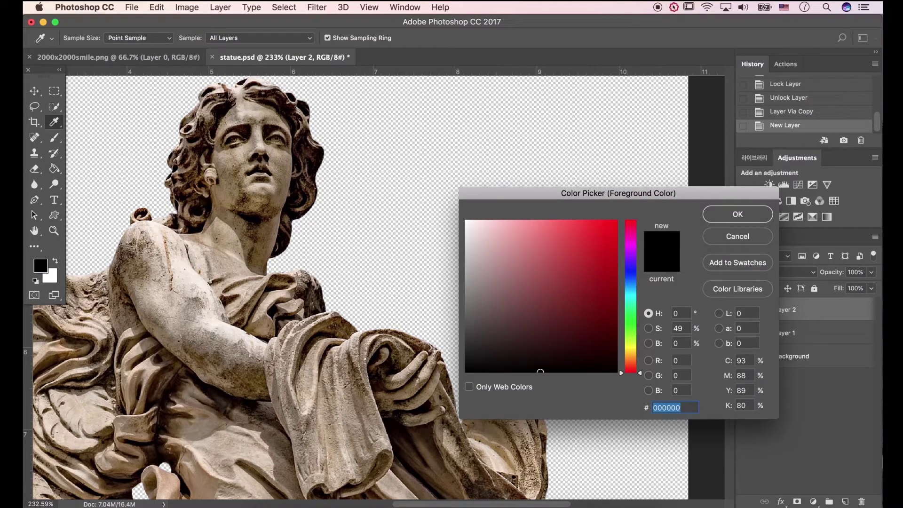
key("Return")
left_click(54, 169)
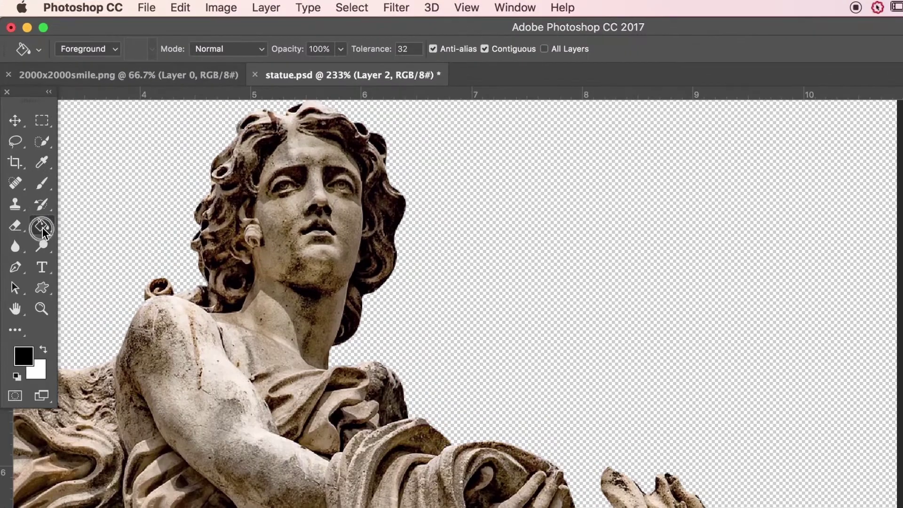
left_click(696, 322)
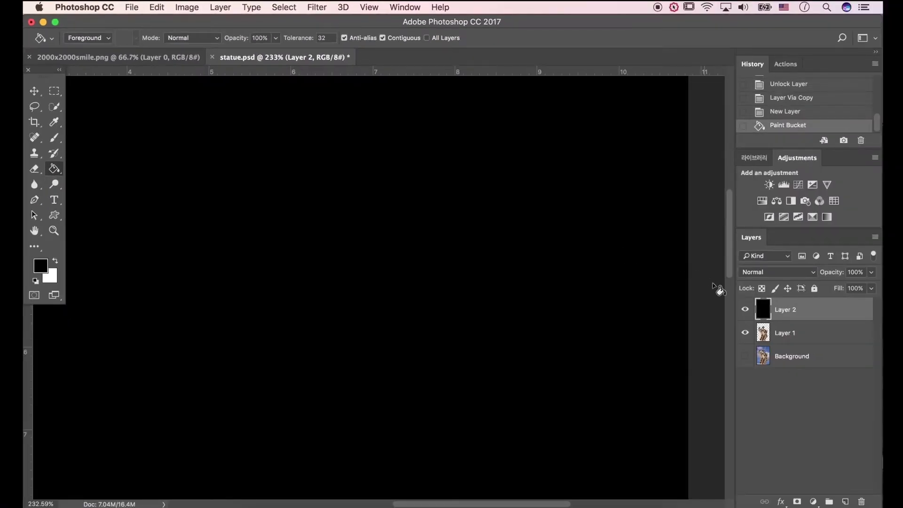
left_click_drag(801, 319, 801, 341)
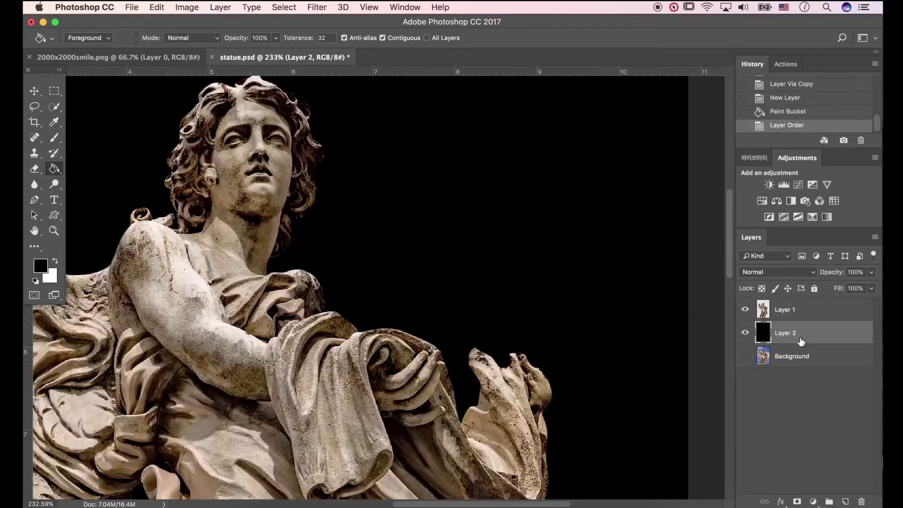
left_click(800, 311)
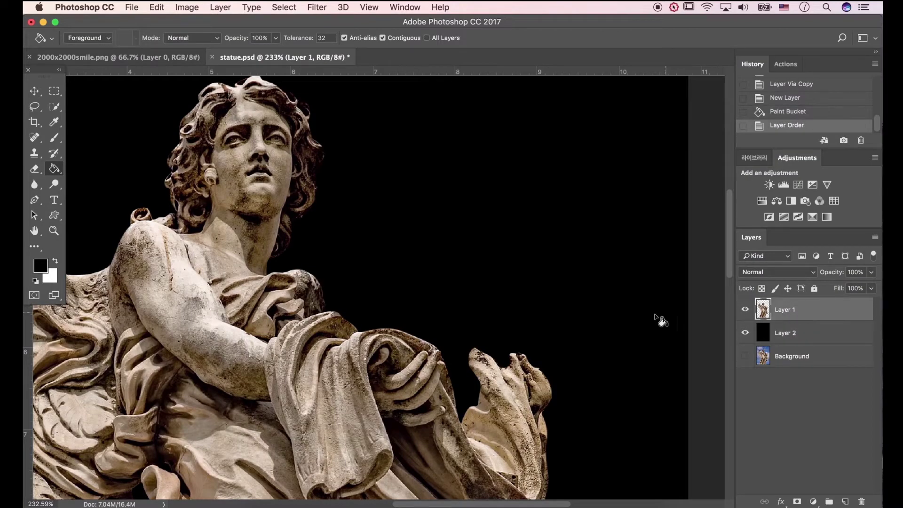
scroll(124, 160, "down", 5)
Set the Quick Selection brush size to 1453 px
key("w")
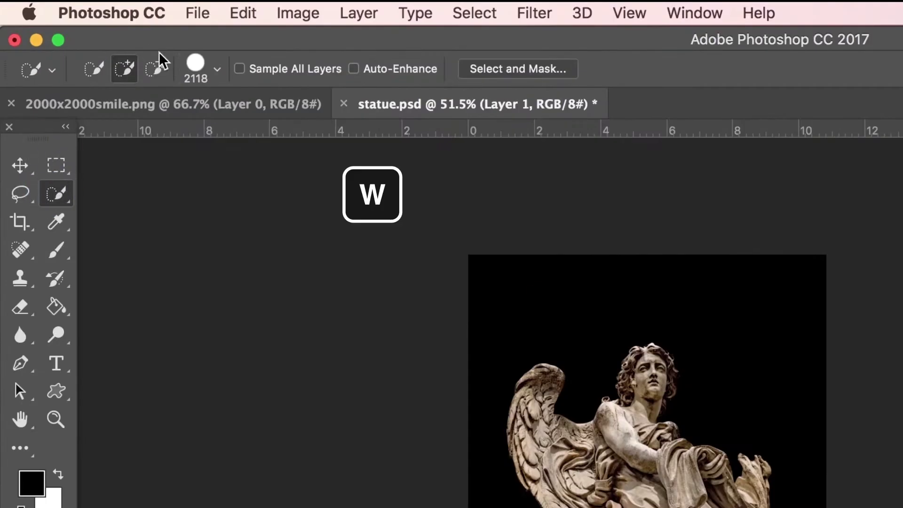
left_click(199, 63)
left_click_drag(276, 129, 295, 126)
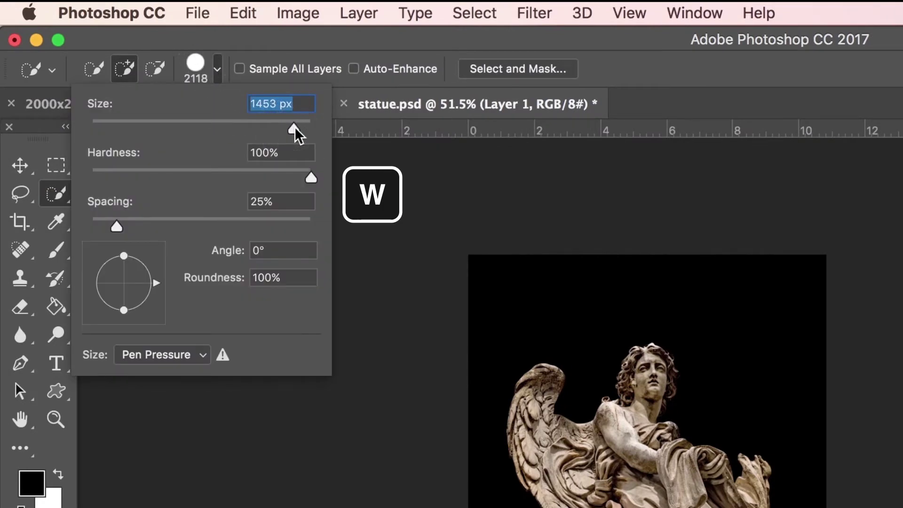
left_click(294, 171)
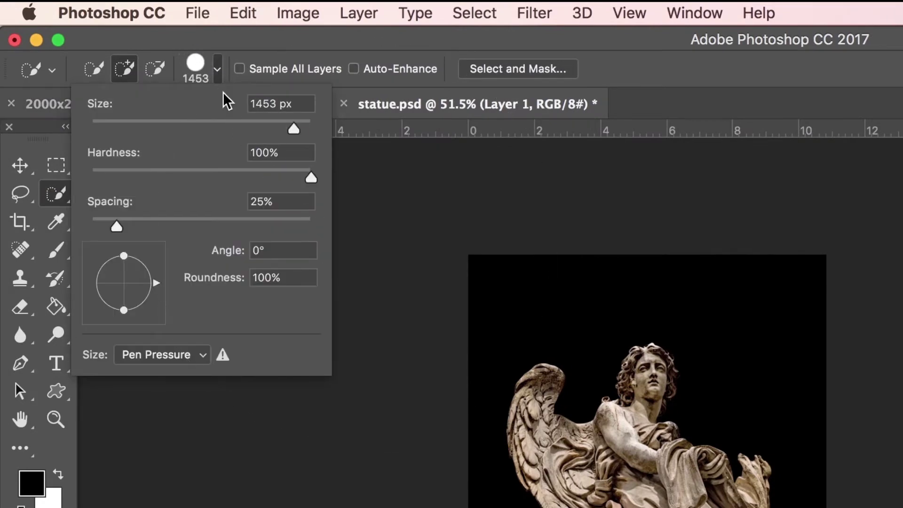
left_click(217, 70)
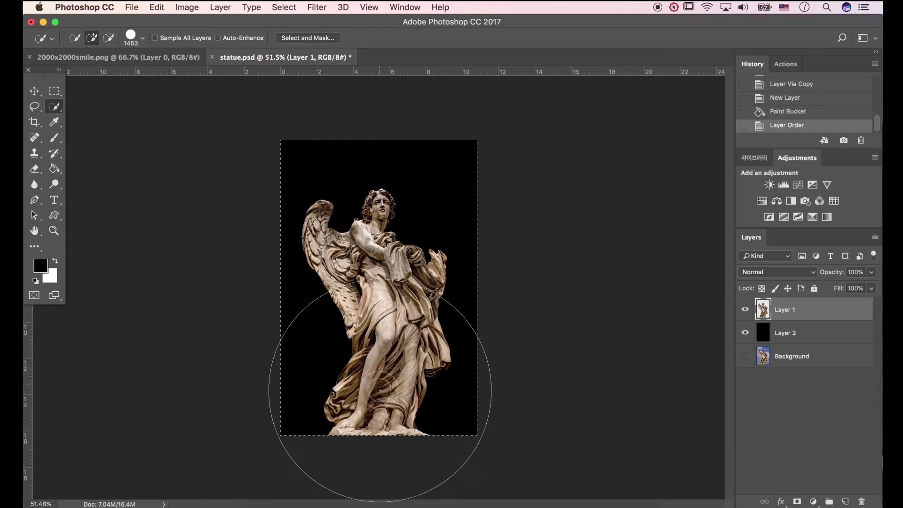
scroll(395, 348, "up", 2)
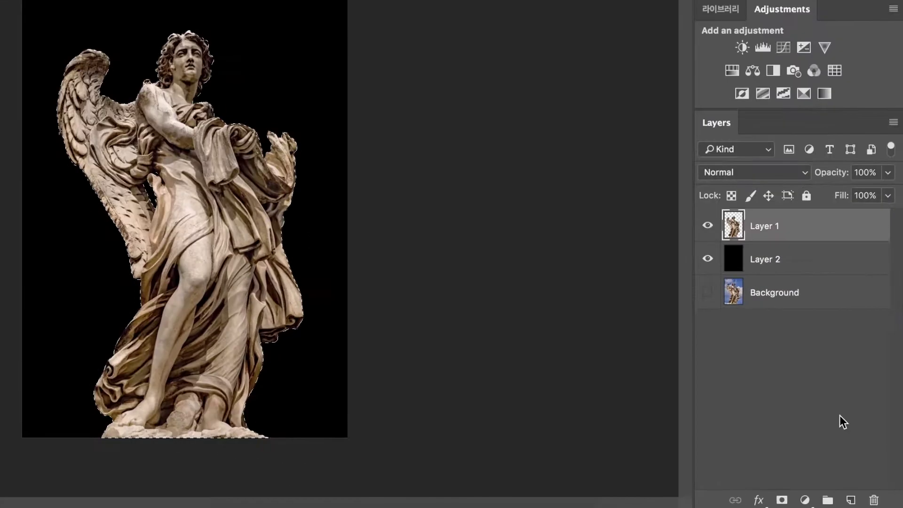
Add a Gradient Map adjustment layer using the Black, White preset
left_click(804, 500)
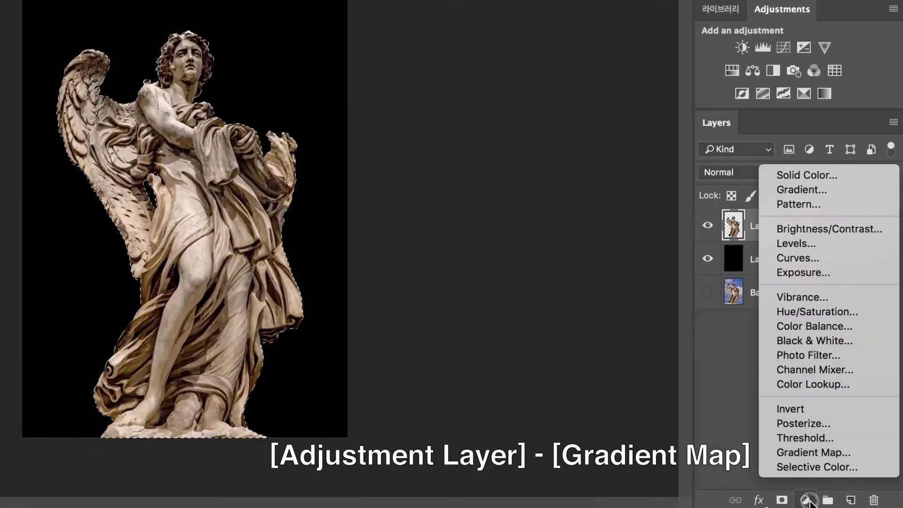
left_click(815, 453)
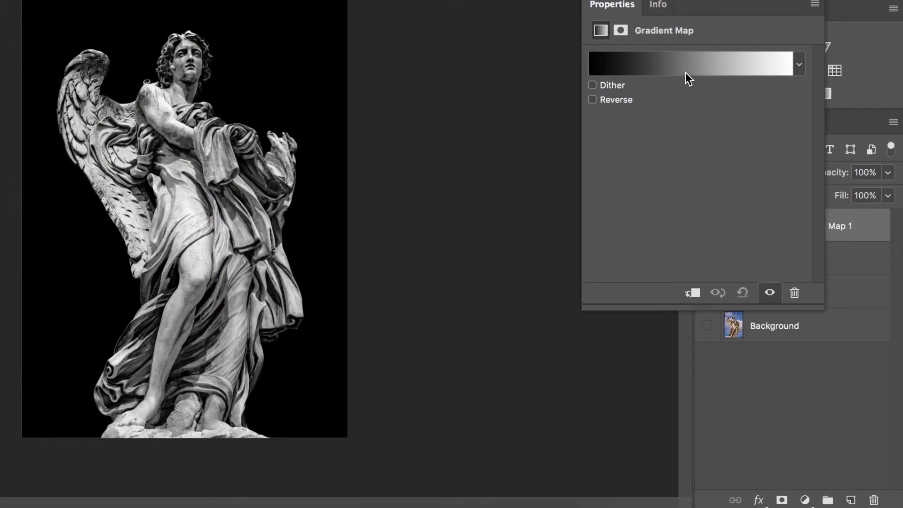
left_click(685, 72)
left_click(559, 133)
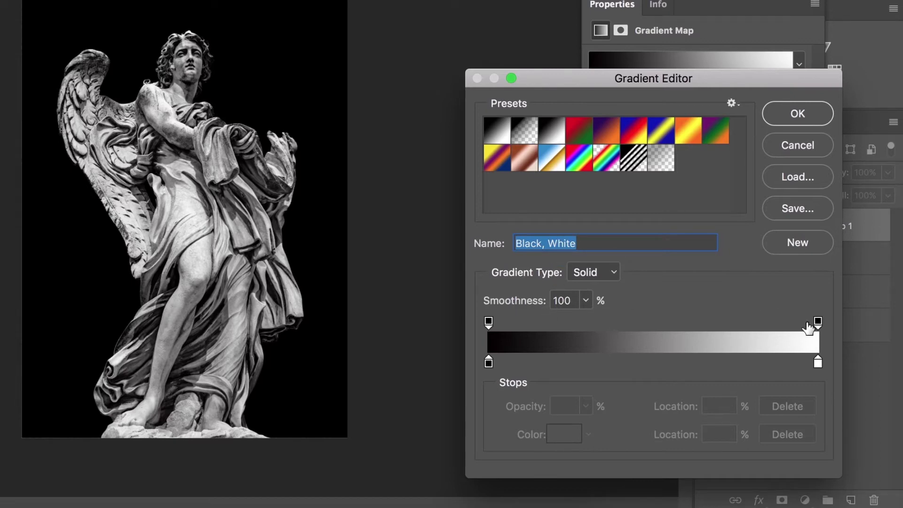
left_click(784, 113)
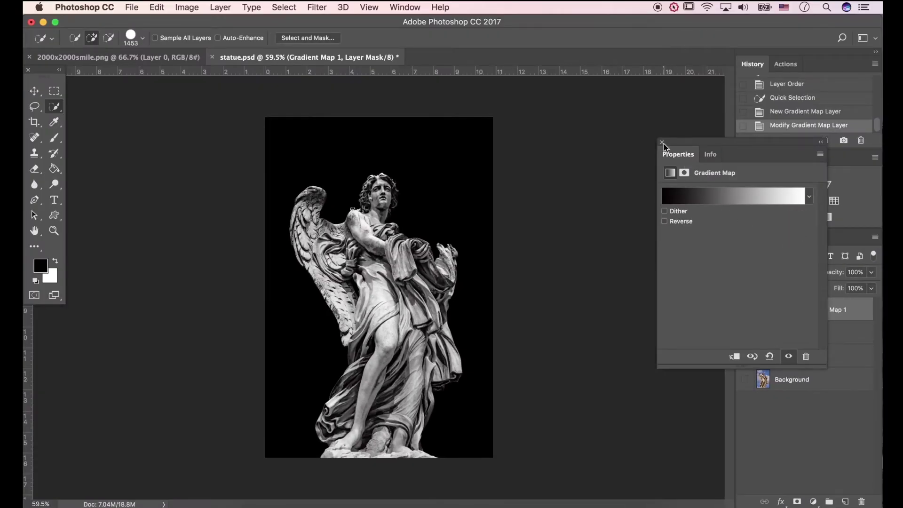
Merge Layer 1 with the Gradient Map and shift the statue slightly left
left_click(662, 143)
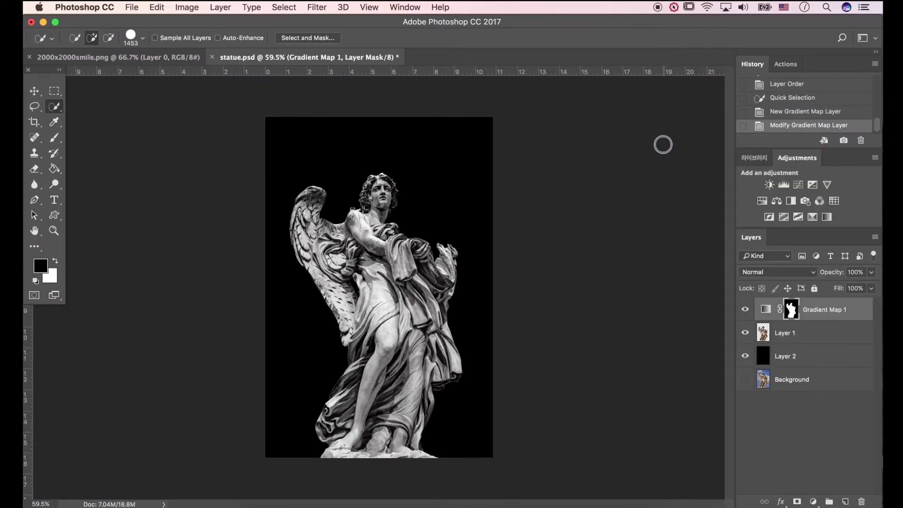
left_click(800, 332, "shift")
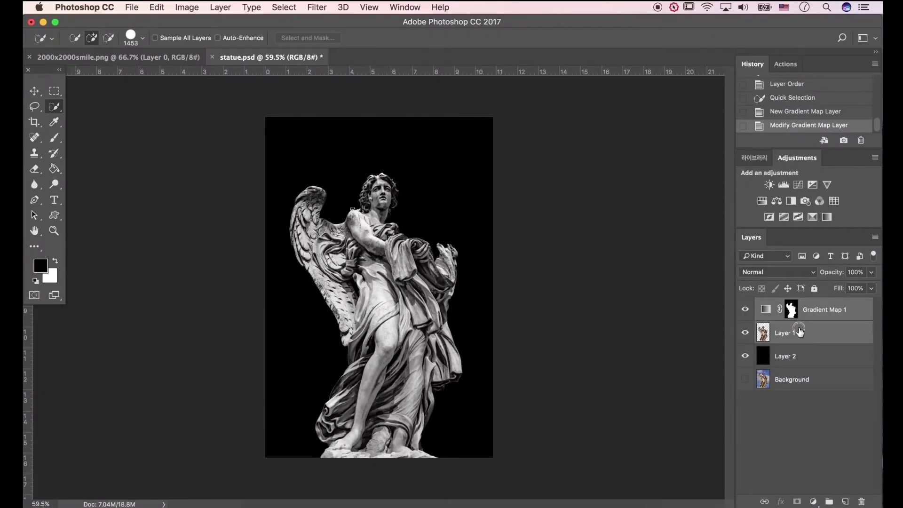
right_click(812, 322)
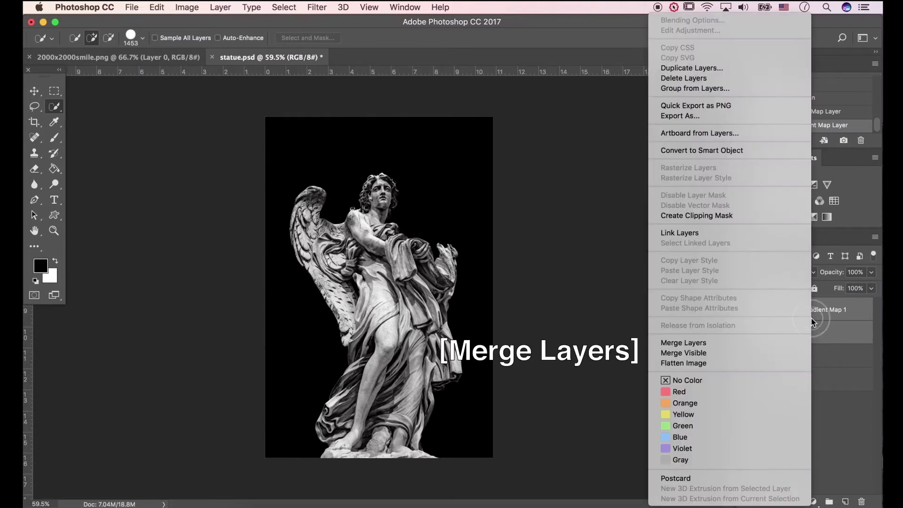
left_click(785, 345)
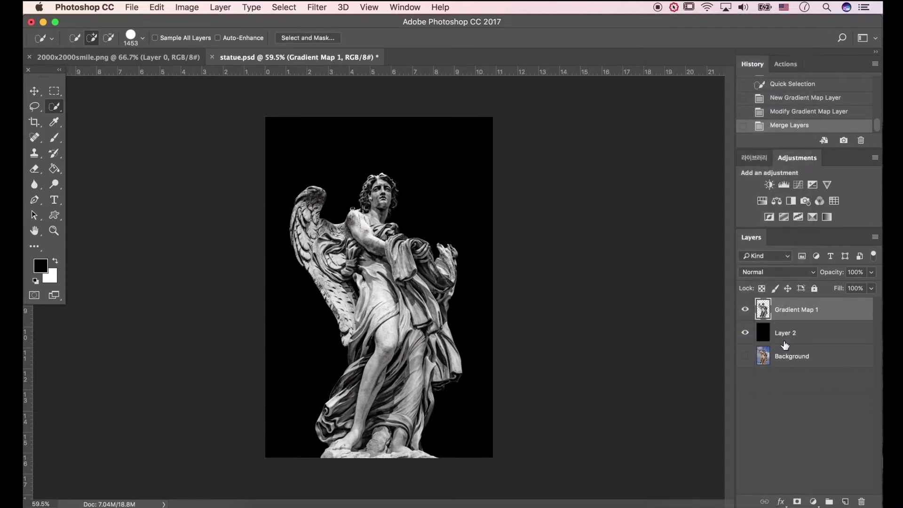
key("v")
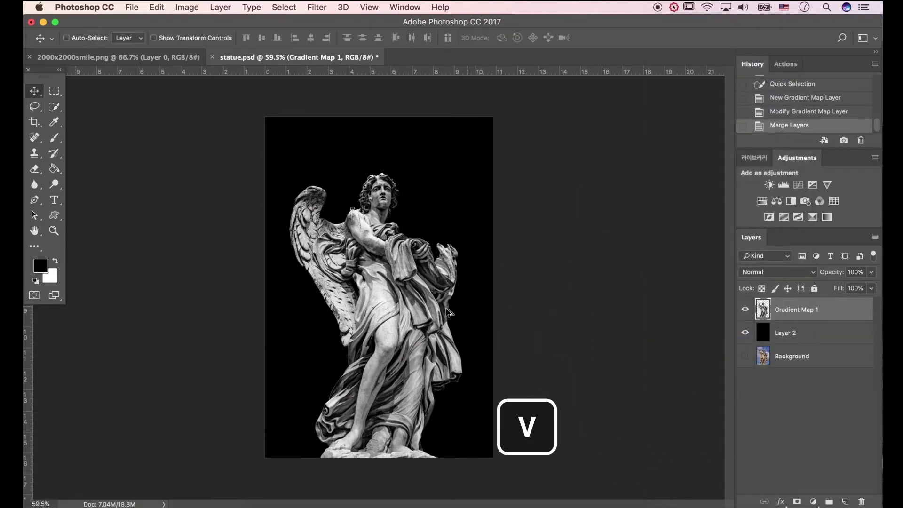
scroll(413, 319, "up", 2)
left_click_drag(414, 319, 382, 314)
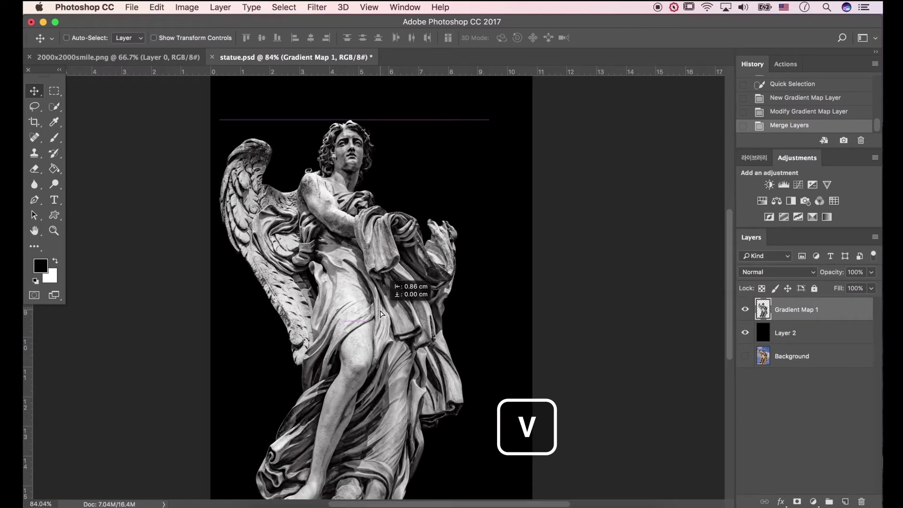
Marquee-select the statue's right part and drag it right, leaving a black gap
scroll(381, 314, "up", 2)
scroll(381, 314, "down", 2)
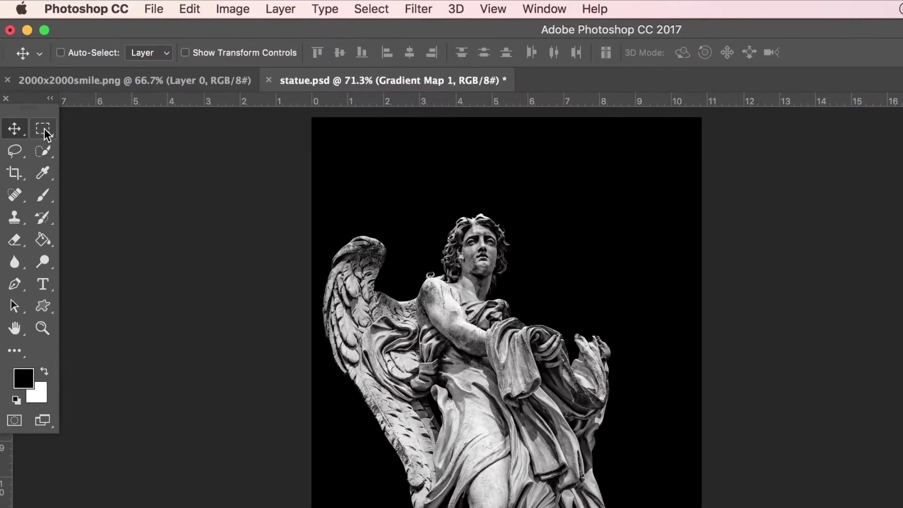
left_click(55, 91)
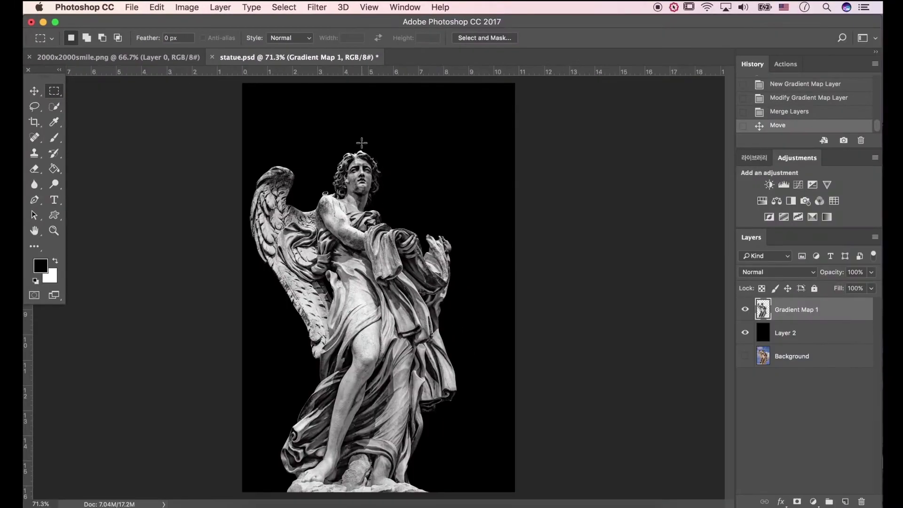
left_click_drag(361, 142, 471, 492)
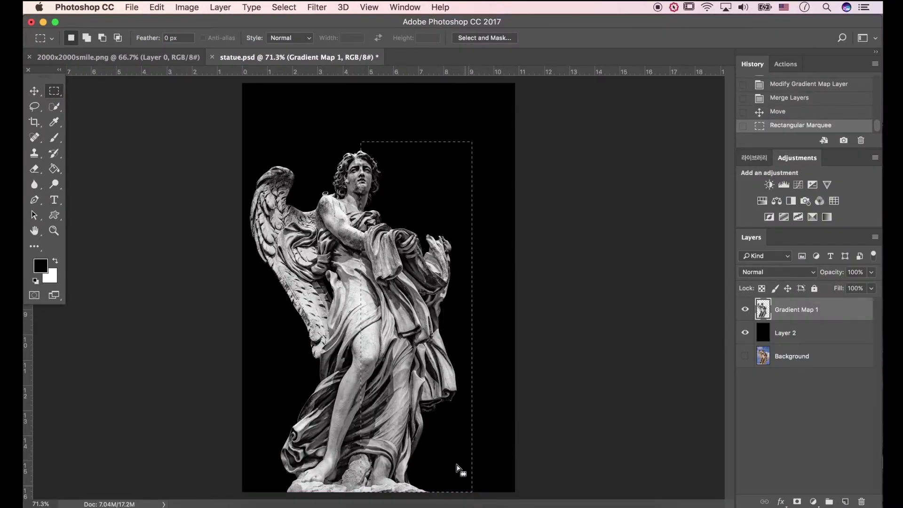
key("v")
left_click_drag(369, 297, 420, 303)
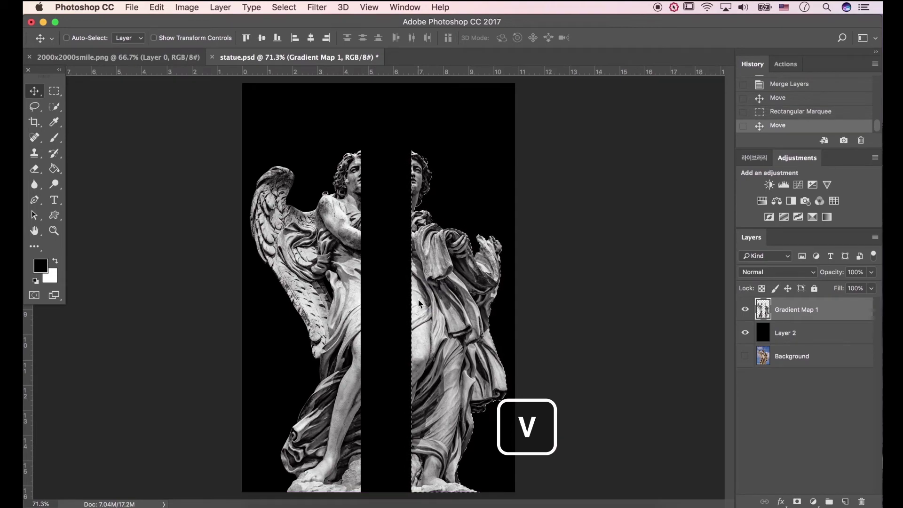
Deselect, zoom to the head's cut edge, and Single Column Marquee the left half's edge pixel column
key("m")
key("super+d")
scroll(367, 141, "up", 15)
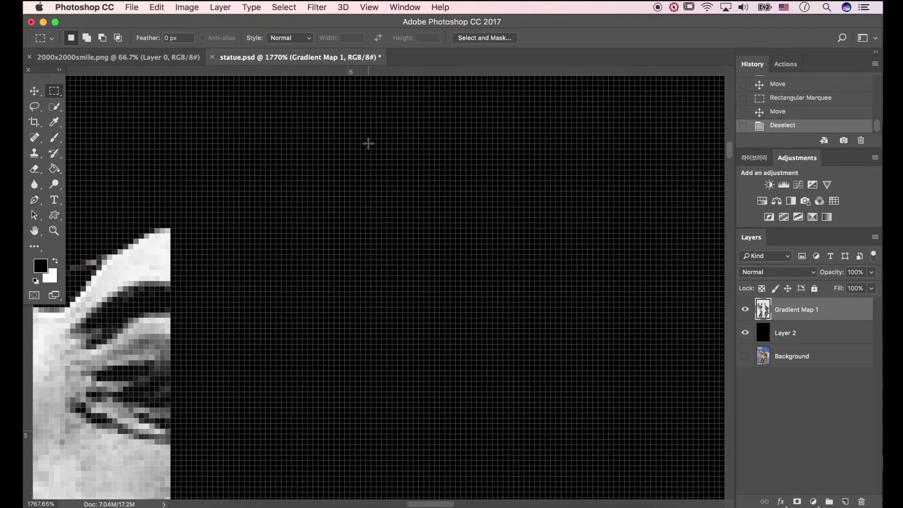
left_click_drag(145, 212, 234, 137)
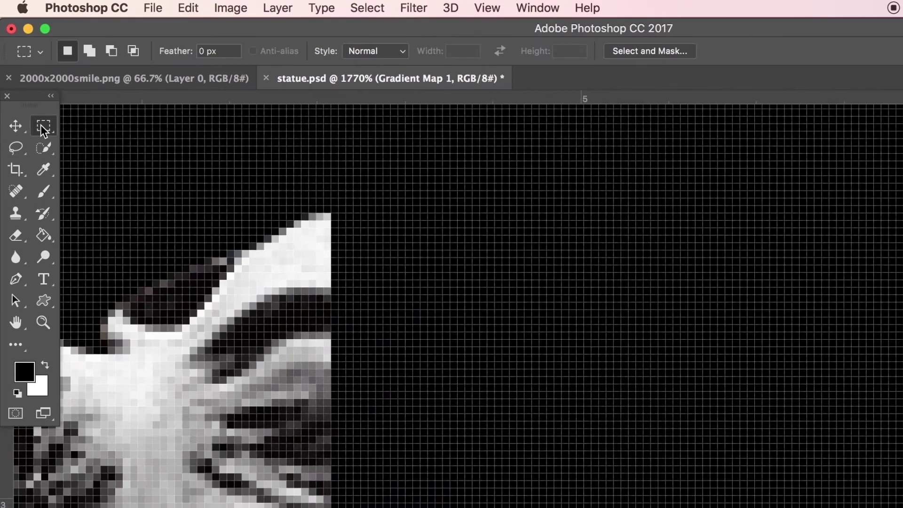
left_click_drag(55, 91, 71, 123)
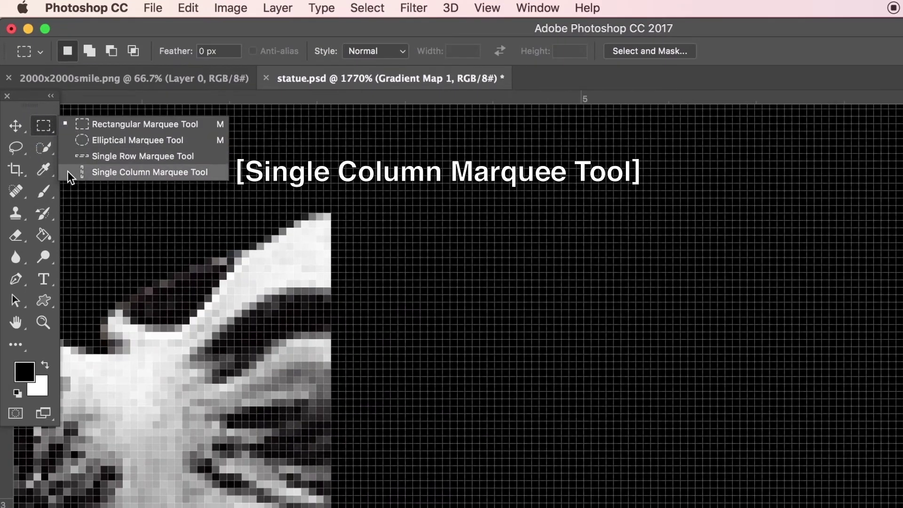
left_click_drag(66, 171, 66, 171)
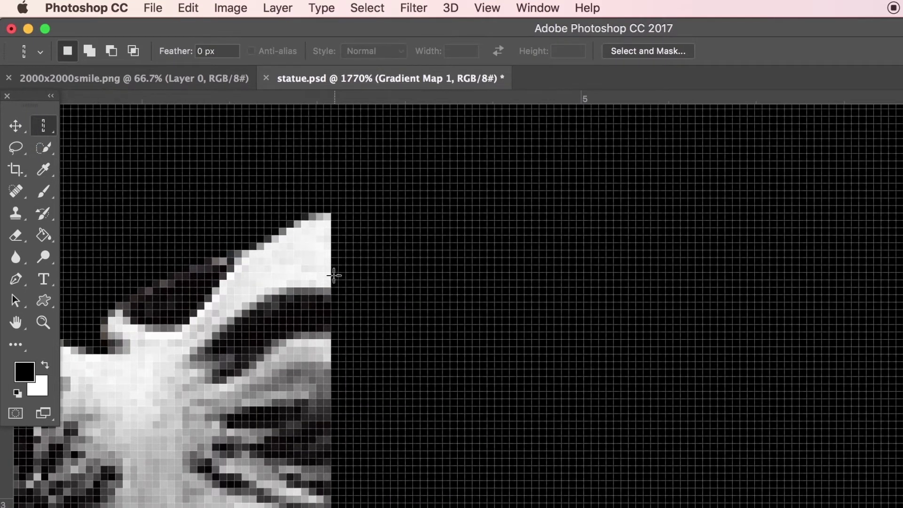
left_click(327, 207)
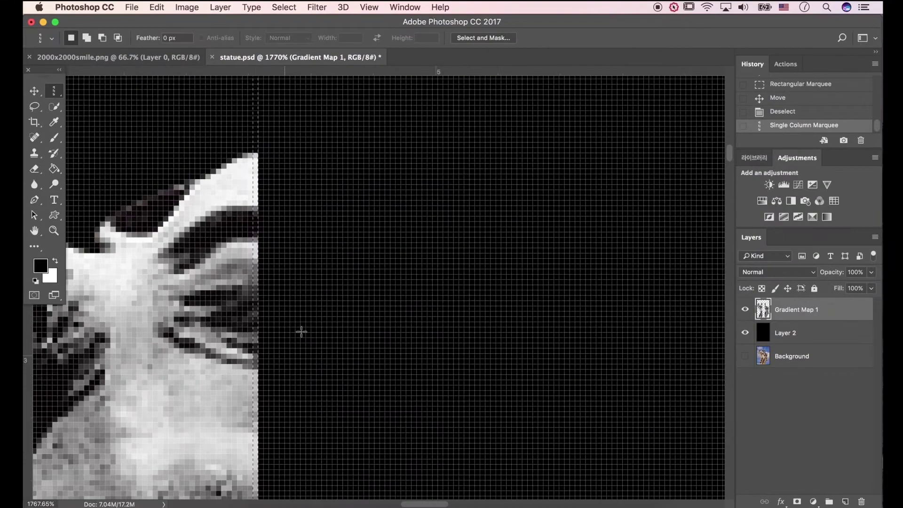
Free-transform the one-pixel column, stretching it rightward across the gap to the right half, and apply
scroll(323, 419, "down", 10)
key("super+t")
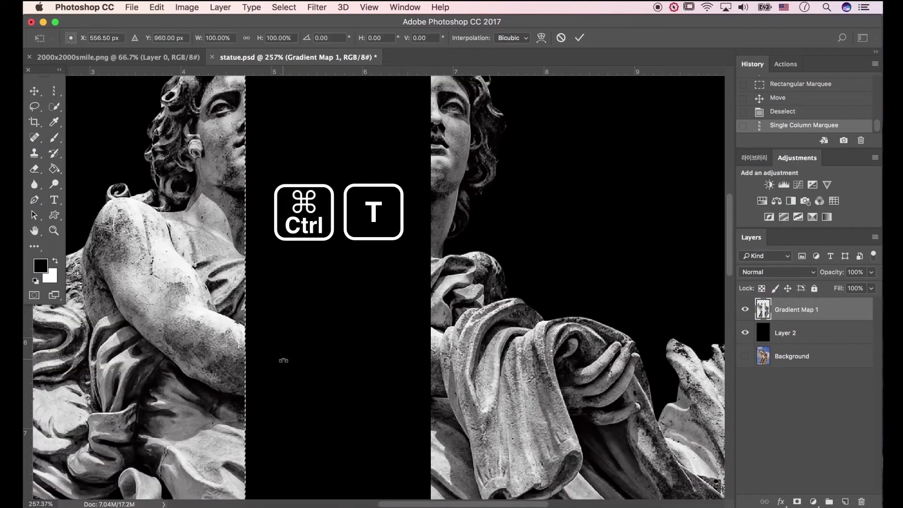
left_click_drag(246, 423, 426, 419)
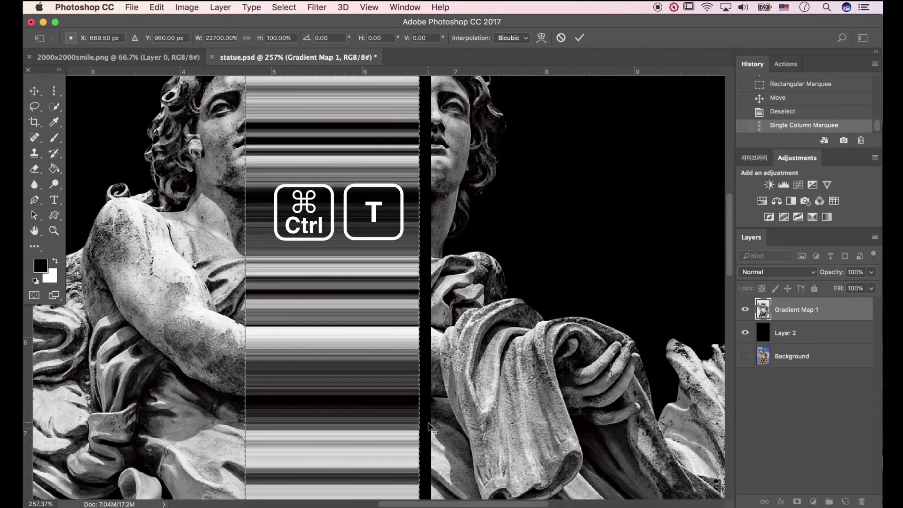
scroll(426, 418, "up", 10)
left_click_drag(333, 387, 474, 380)
scroll(474, 380, "down", 15)
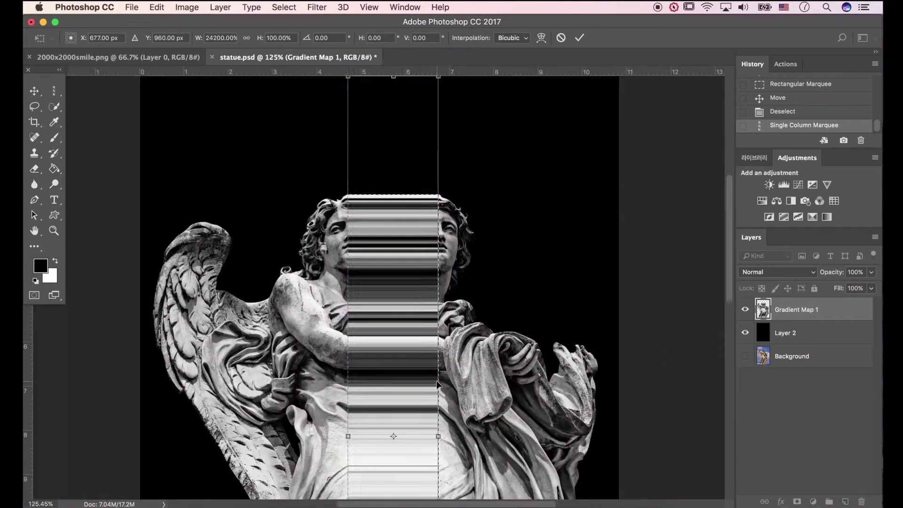
left_click(55, 92)
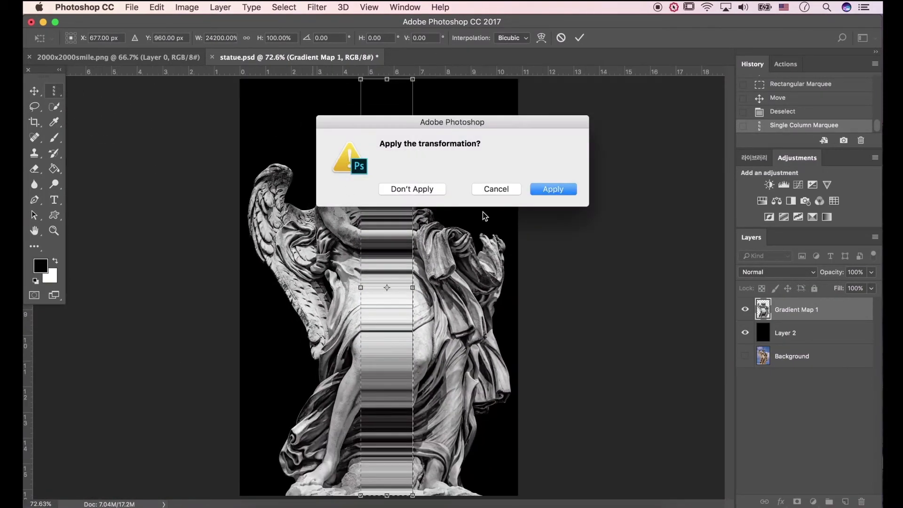
left_click(550, 188)
Make two more single-pixel column selections on the statue
left_click(511, 208)
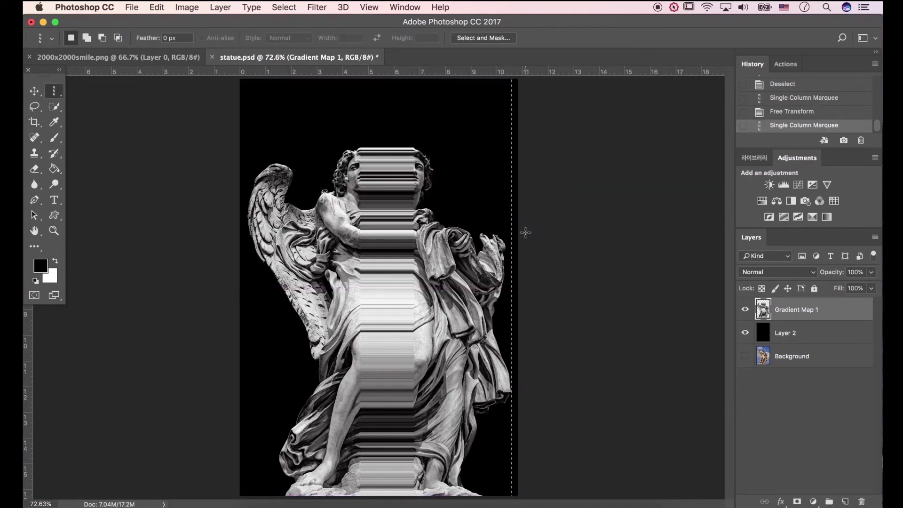
left_click(524, 234)
scroll(387, 168, "up", 5)
scroll(385, 169, "up", 2)
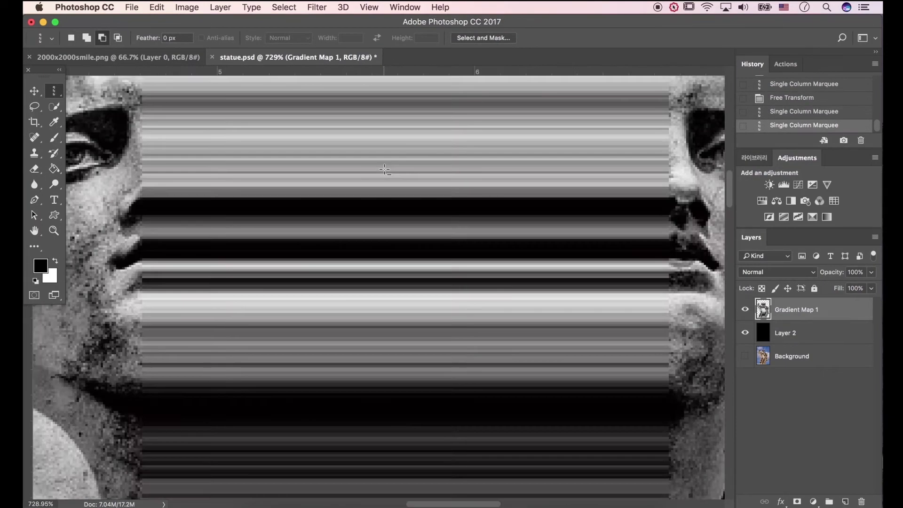
scroll(384, 169, "down", 6)
scroll(384, 170, "down", 4)
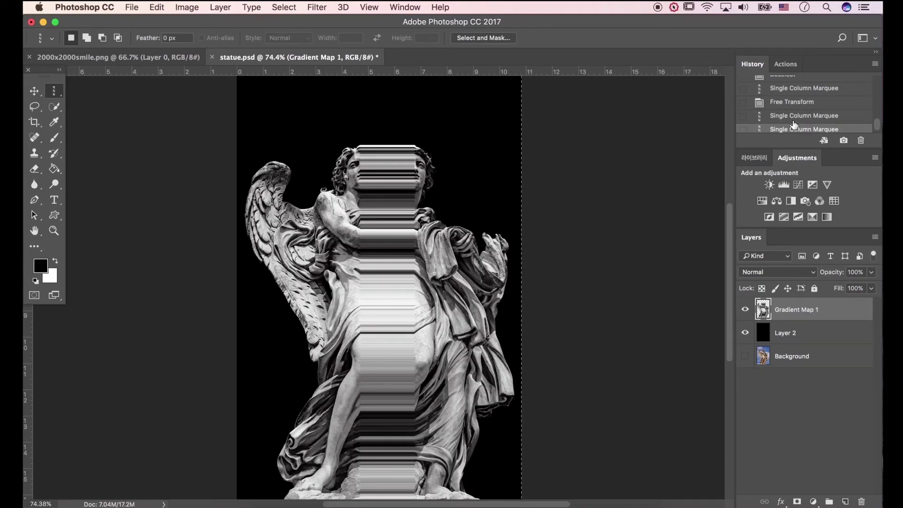
Revert to the Single Column Marquee history state with the black gap
scroll(795, 118, "up", 1)
left_click(795, 96)
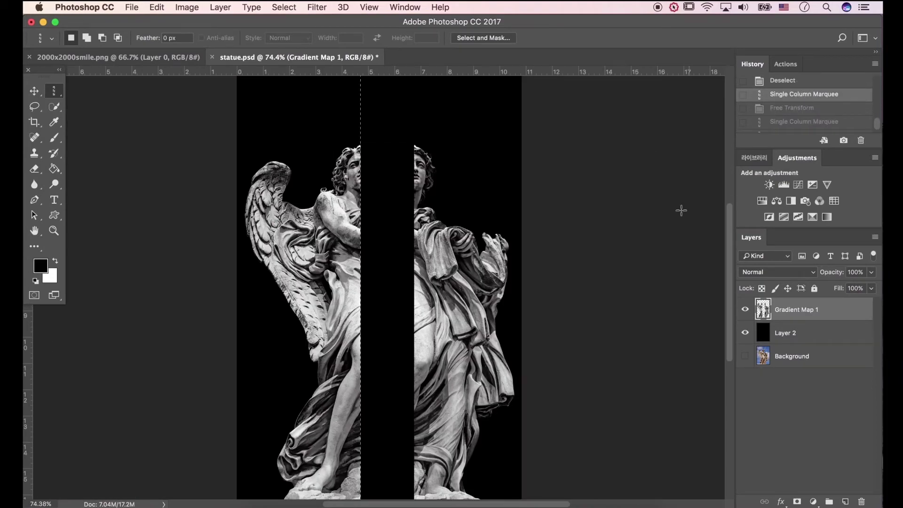
scroll(476, 247, "down", 1)
Try an Arc warp with Bend 25 on the column, then cancel it
key("ctrl+t")
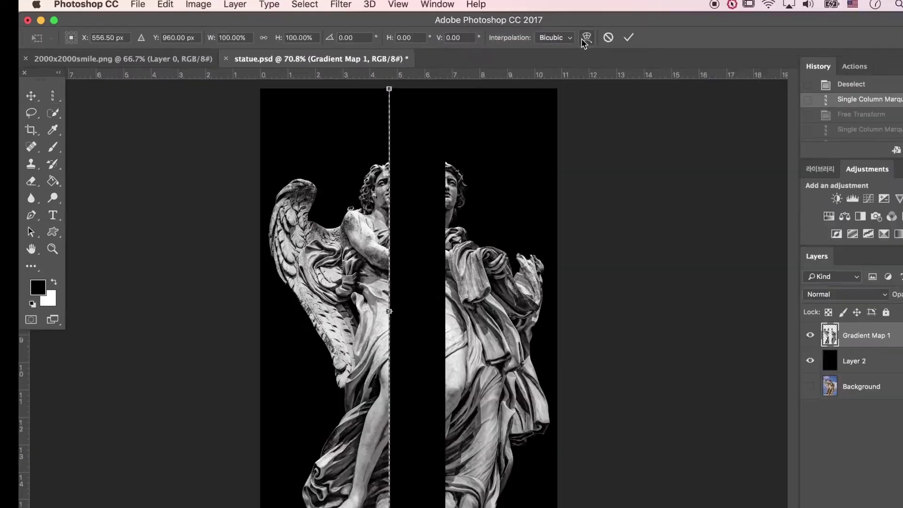
left_click(541, 38)
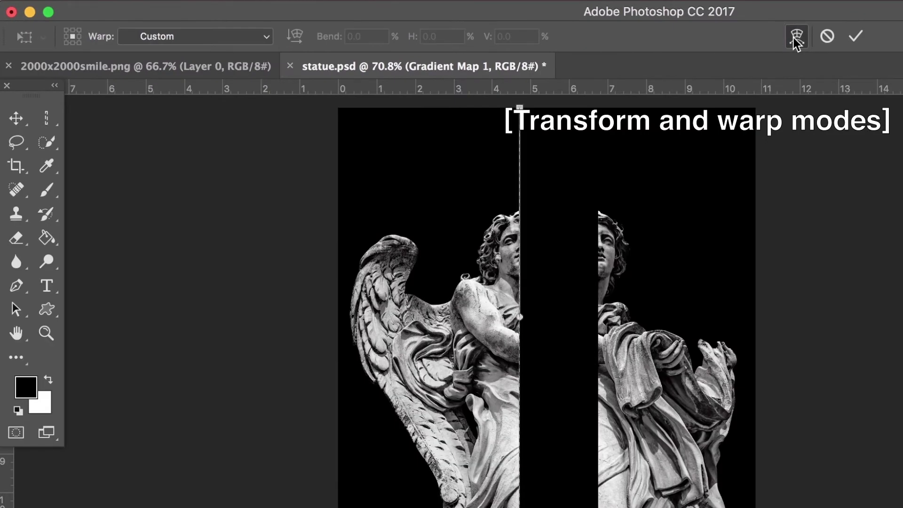
left_click(268, 40)
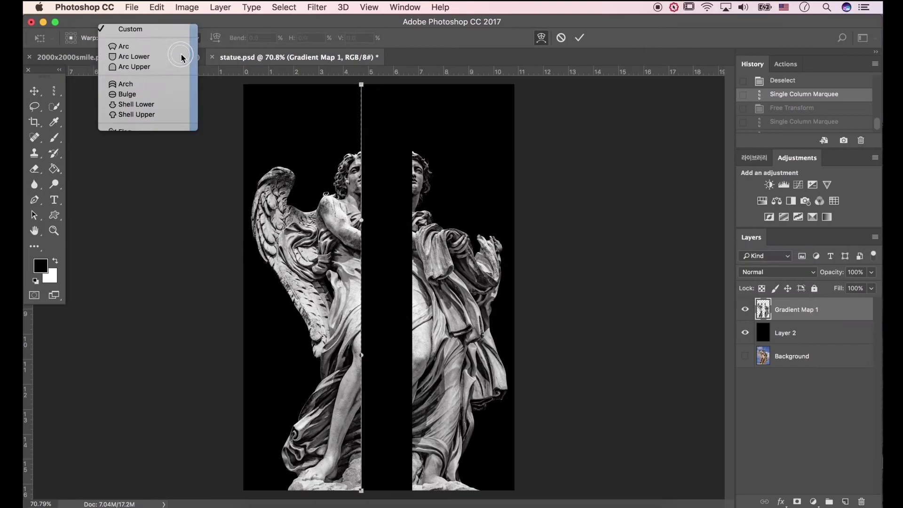
left_click(245, 67)
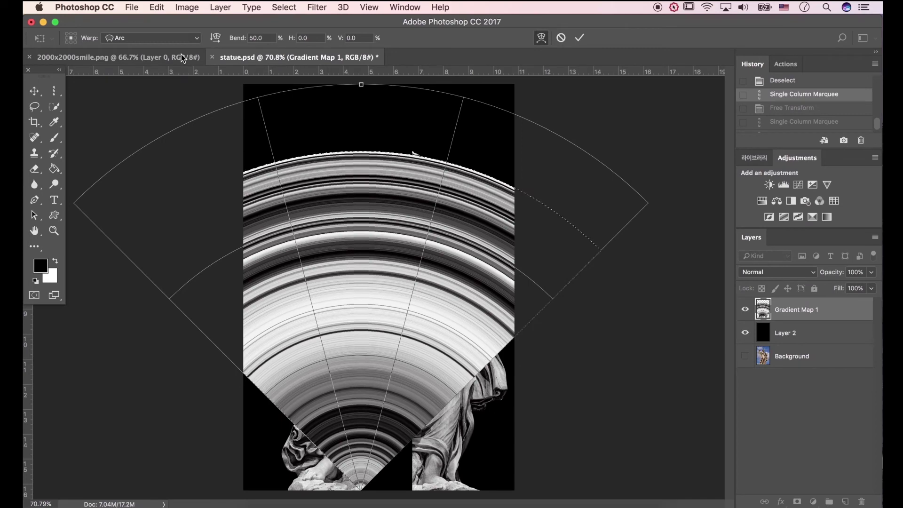
left_click(271, 39)
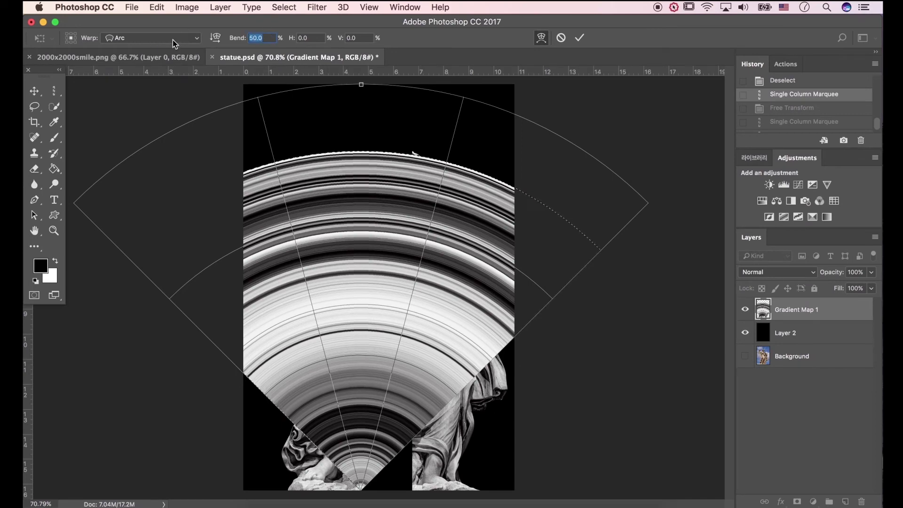
type("25")
key("Return")
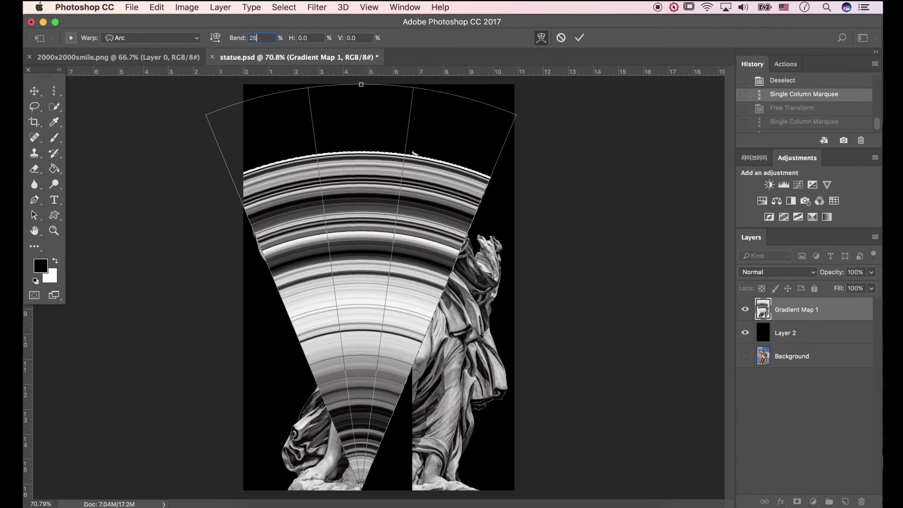
key("Escape")
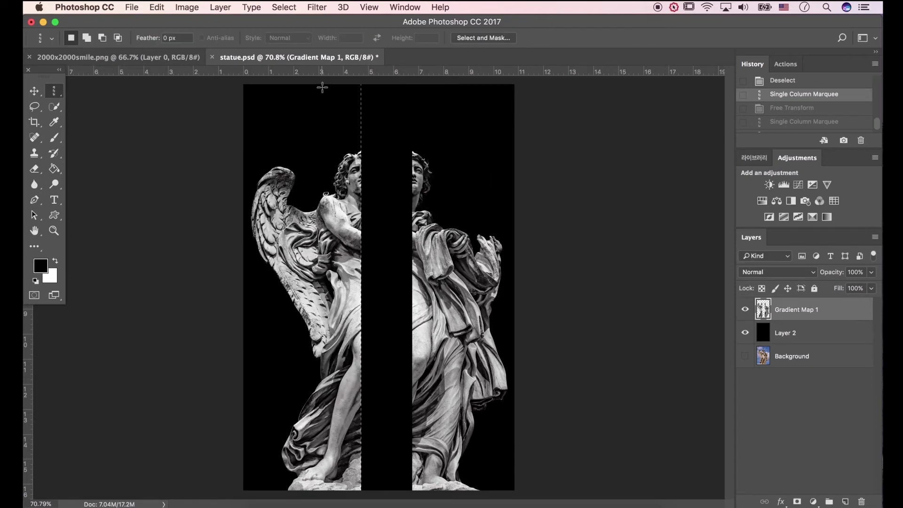
Widen the column into a streaked band and commit a Flag warp with Bend 7
key("ctrl+t")
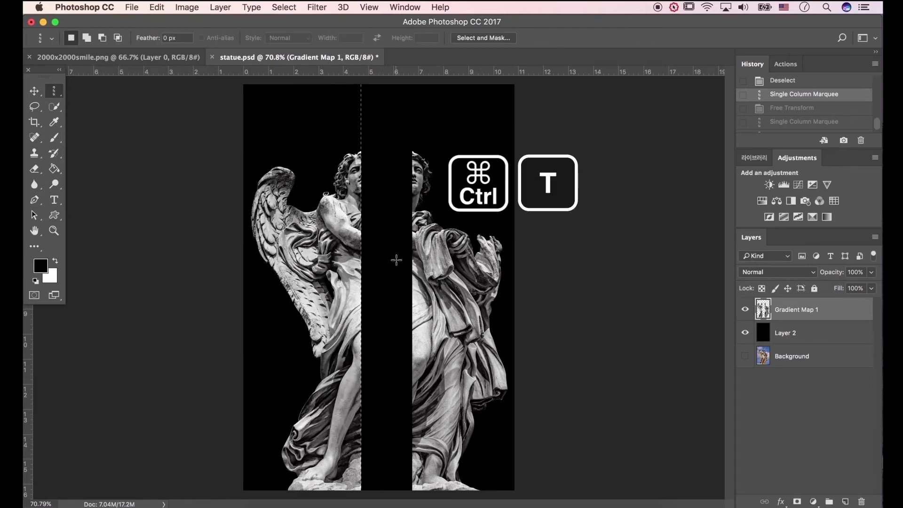
mouse_move(361, 287)
left_mouse_down()
mouse_move(426, 288)
mouse_move(416, 288)
left_mouse_up()
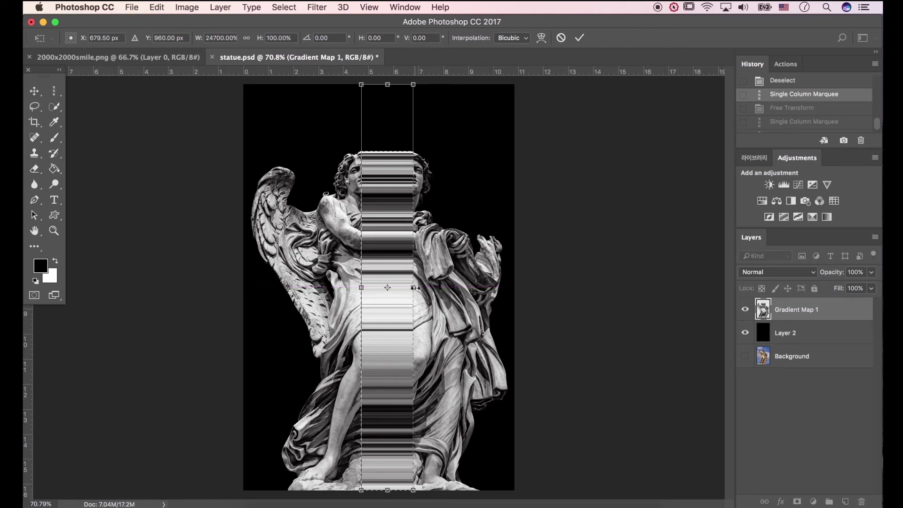
left_click(542, 37)
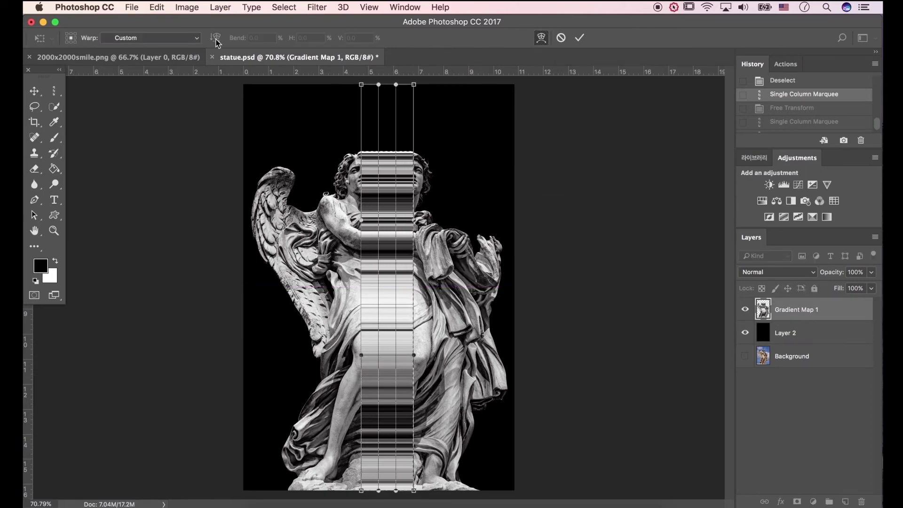
left_click(198, 39)
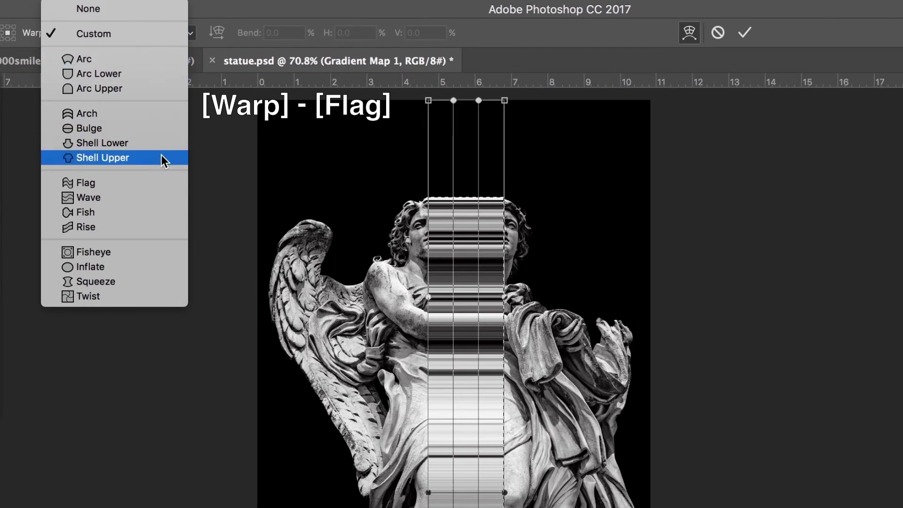
left_click(157, 187)
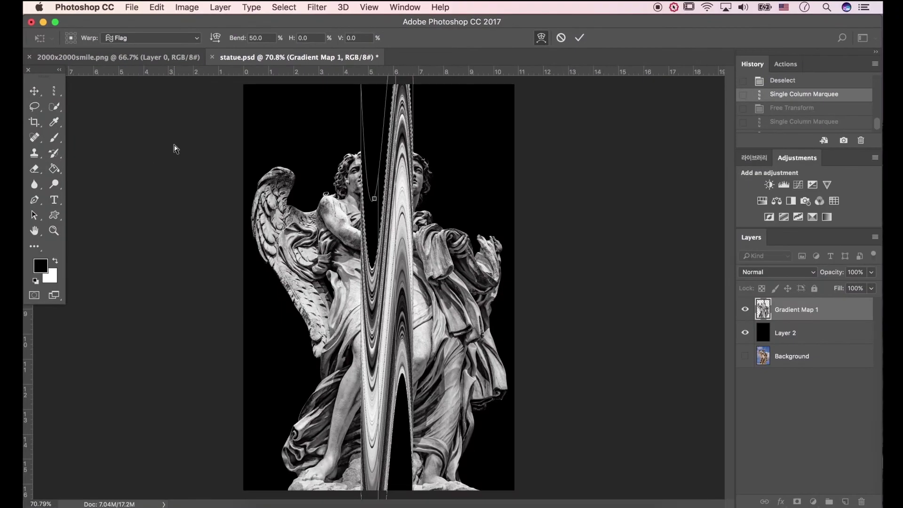
left_click(232, 37)
type("8")
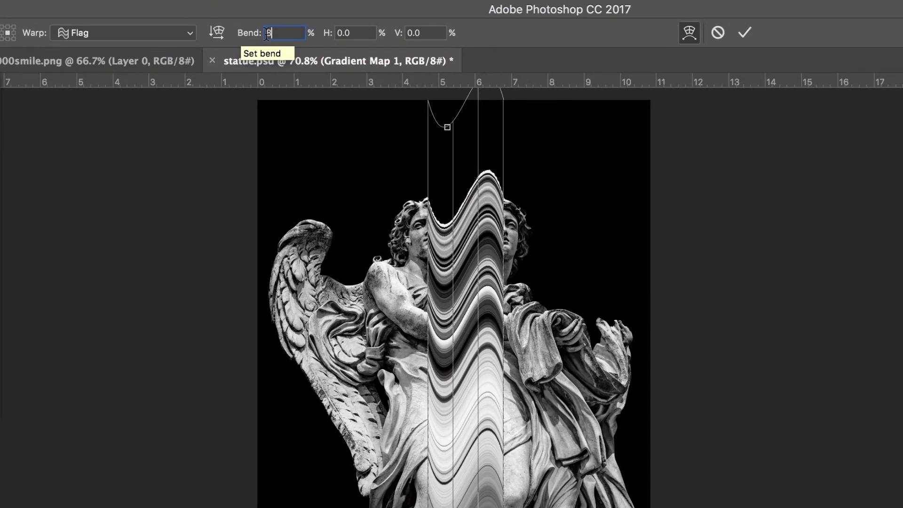
key("Return")
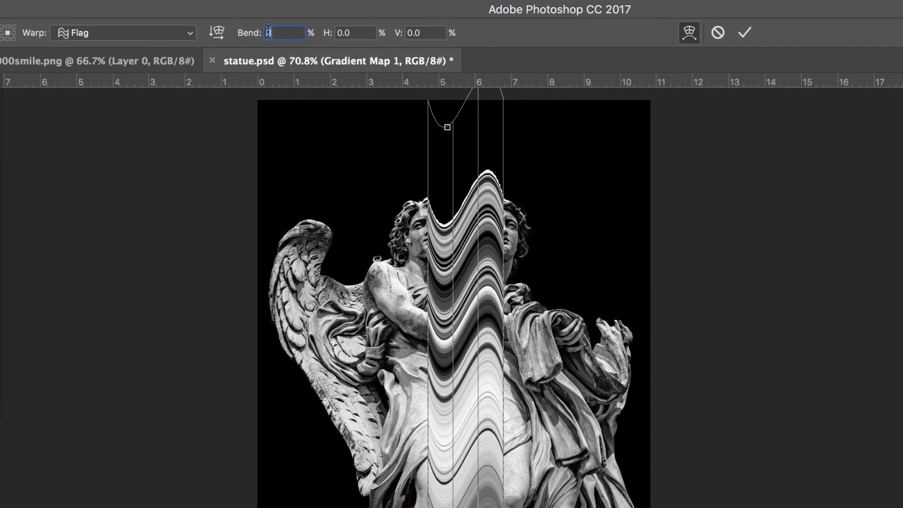
type("7")
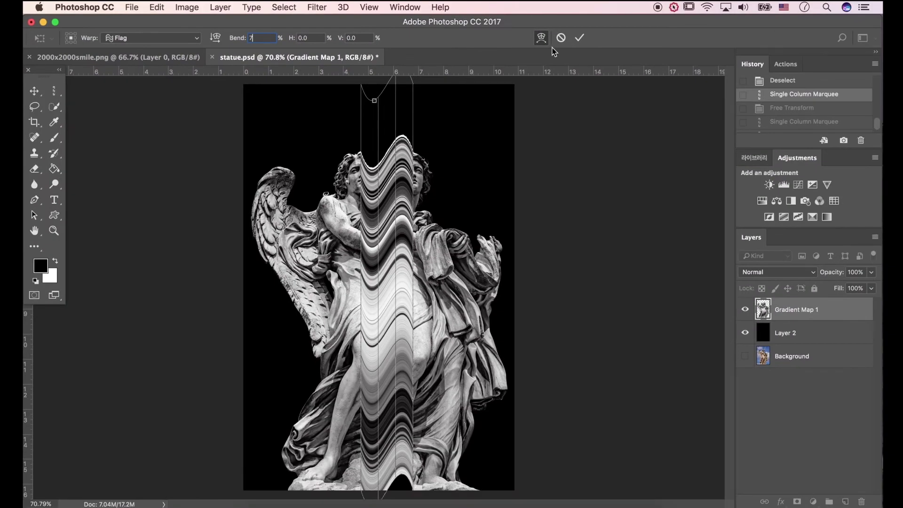
left_click(578, 39)
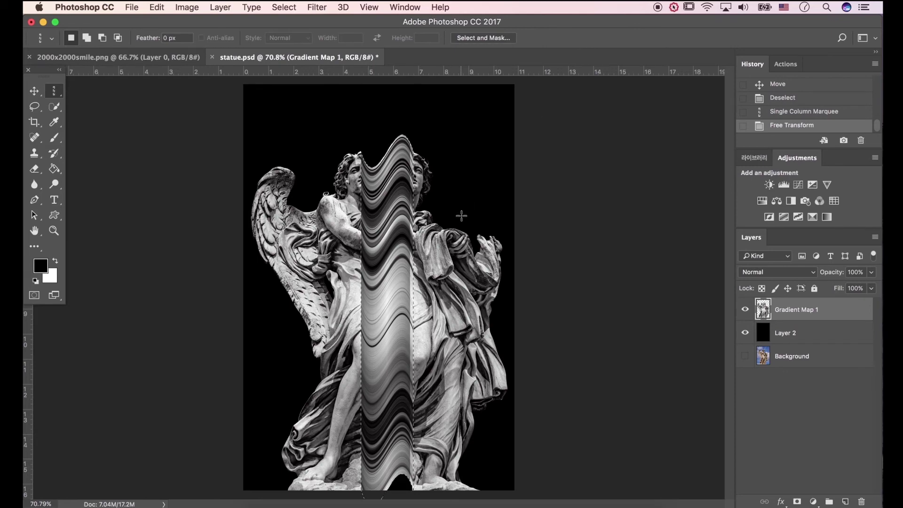
Duplicate the wavy band layer three times with Cmd+J
key("super+j")
key("super+j")
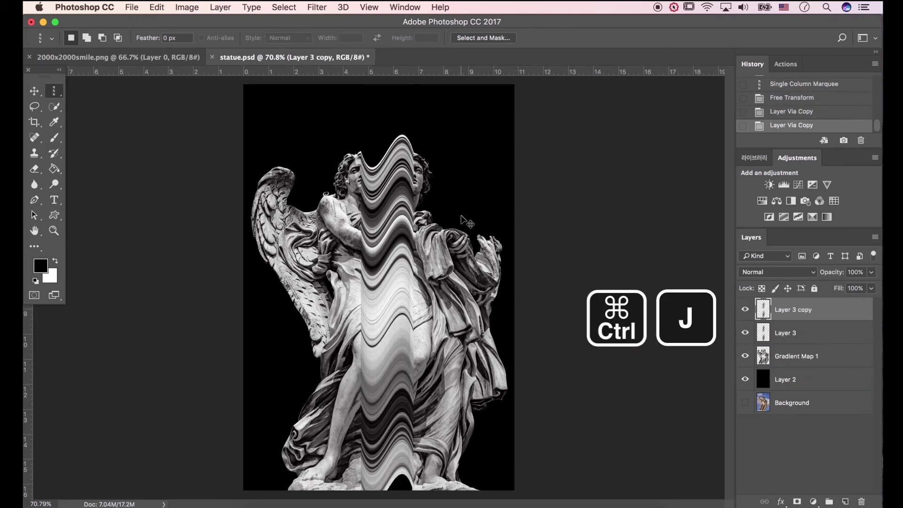
key("super+j")
key("super+j")
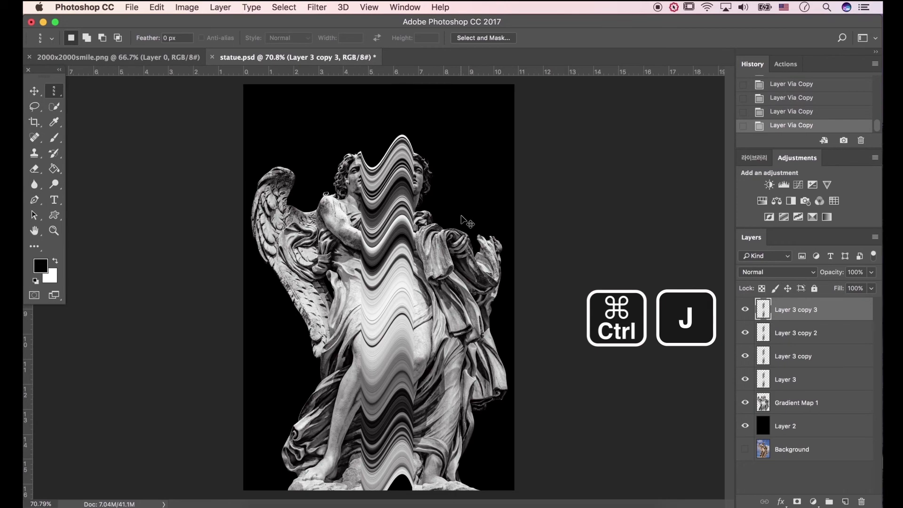
key("super+j")
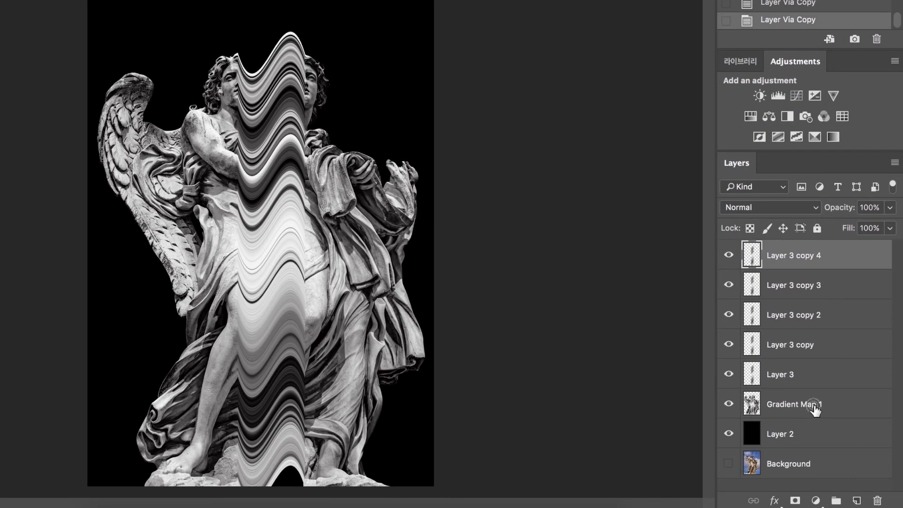
Merge the band copies down through Gradient Map 1 into Layer 3 copy 4, then nudge it up about 60 px
left_click(815, 410, "shift")
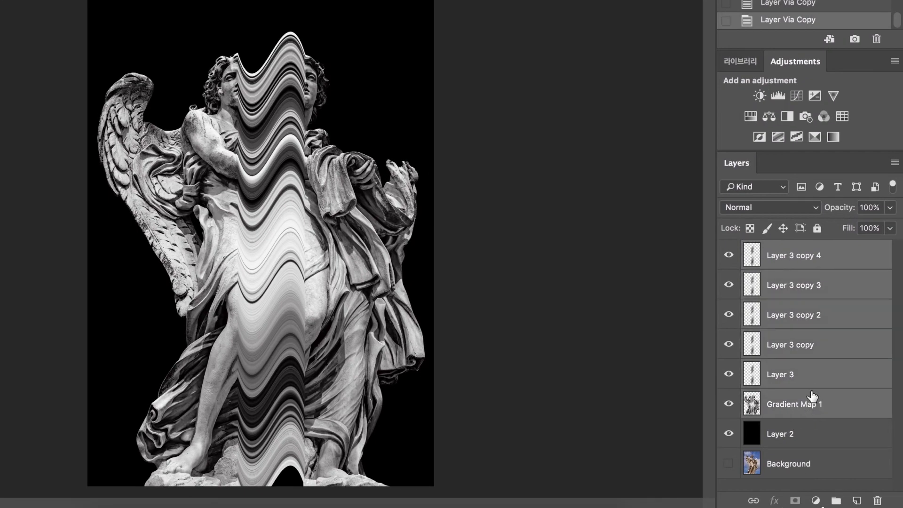
right_click(799, 300)
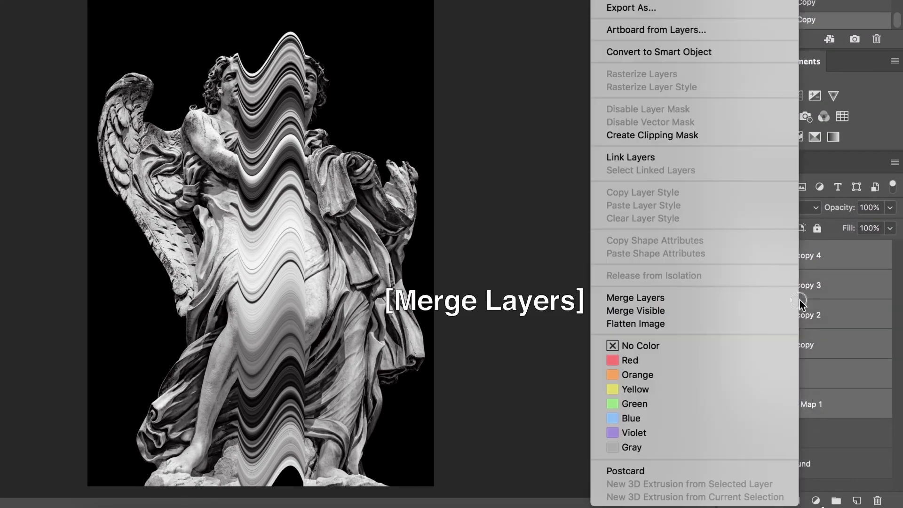
left_click(770, 299)
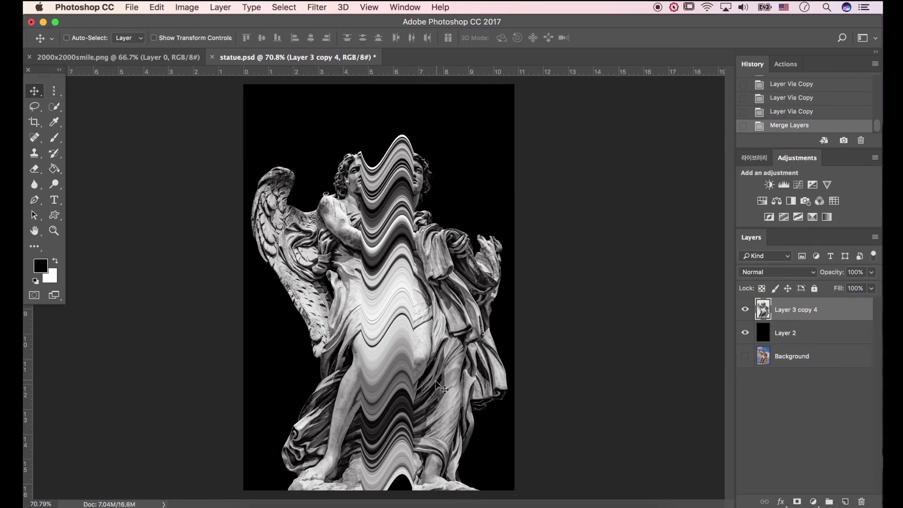
left_click_drag(441, 388, 441, 360)
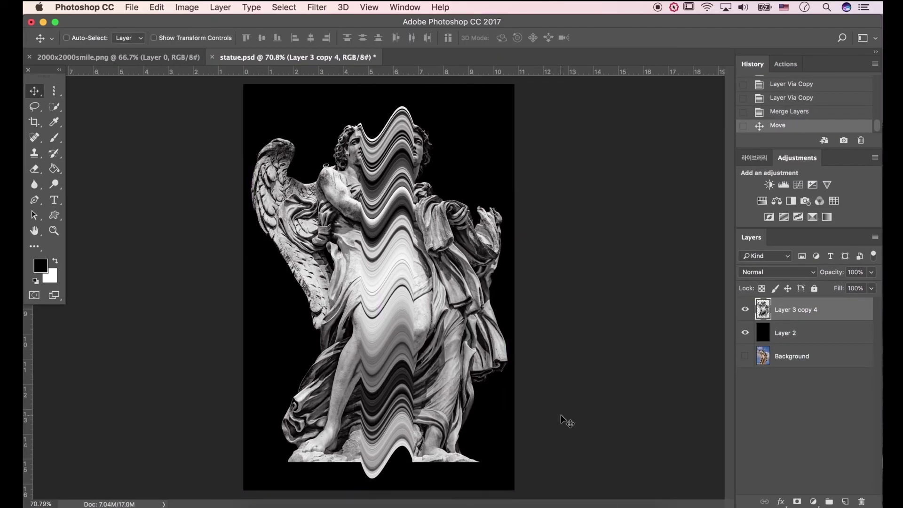
Zoom in to inspect the shifted statue-and-wave layer, then fit the whole image on screen
scroll(407, 227, "up", 10)
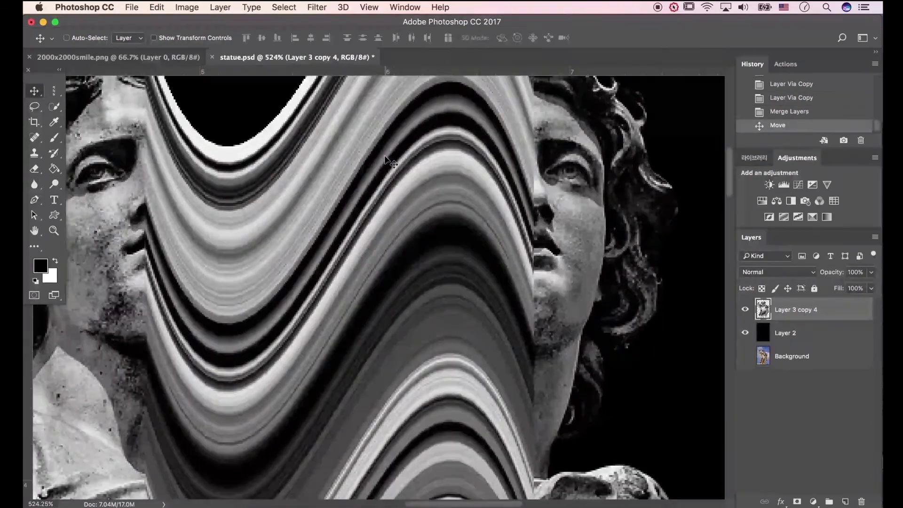
scroll(359, 246, "down", 15)
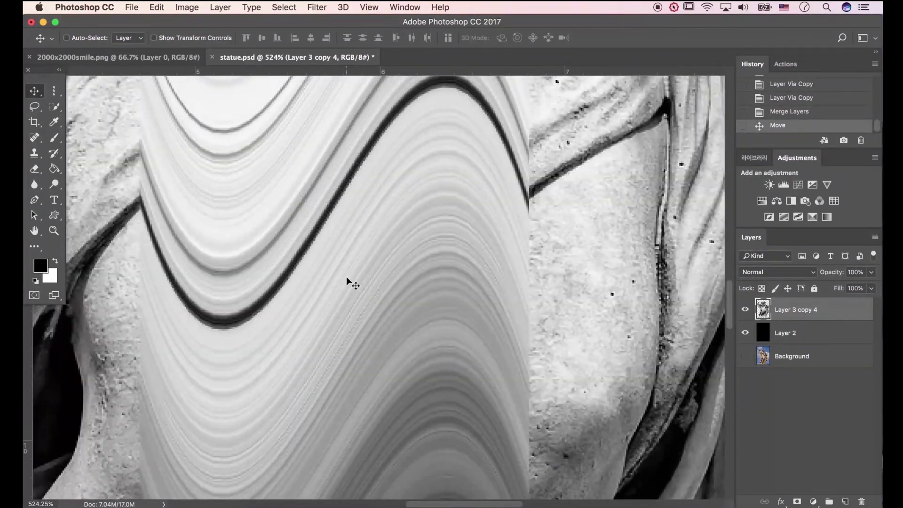
key("super+0")
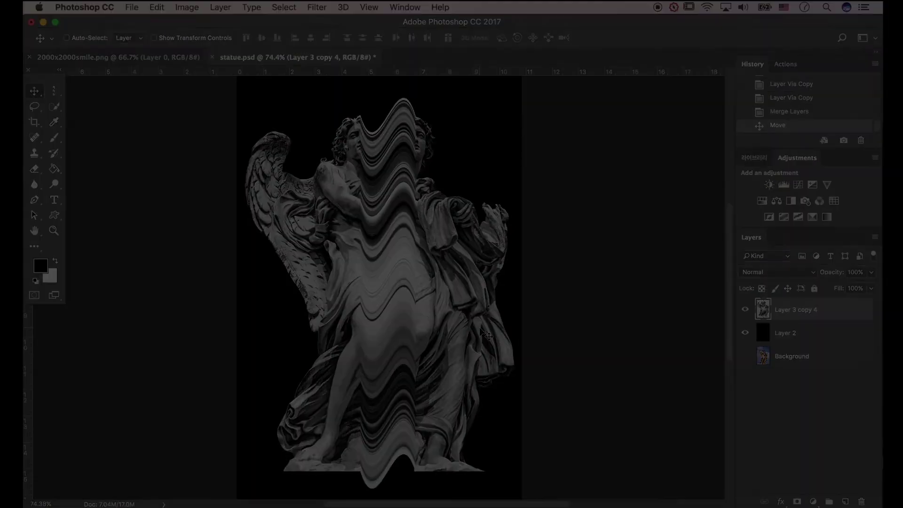